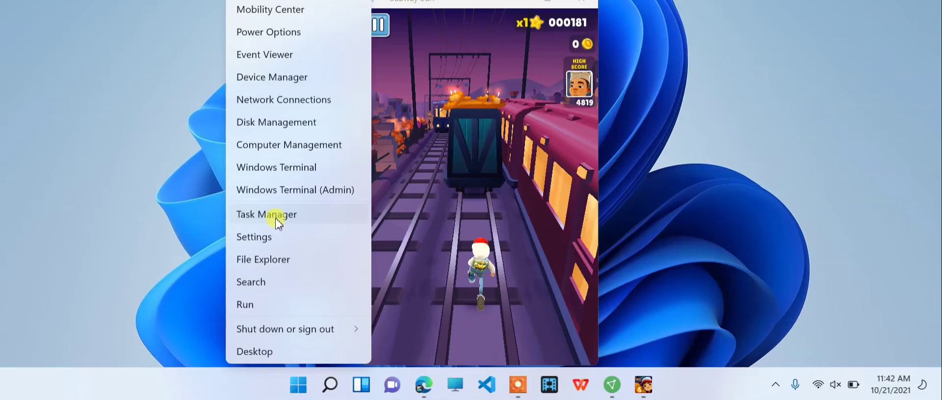
- Open Task Manager, examine the memory performance graph and the running processes, and close Task Manager
left_click(275, 216)
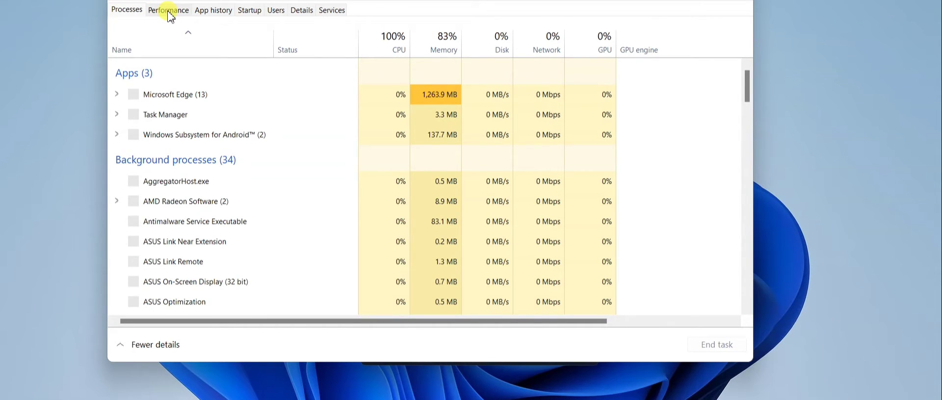
left_click(169, 11)
left_click(135, 85)
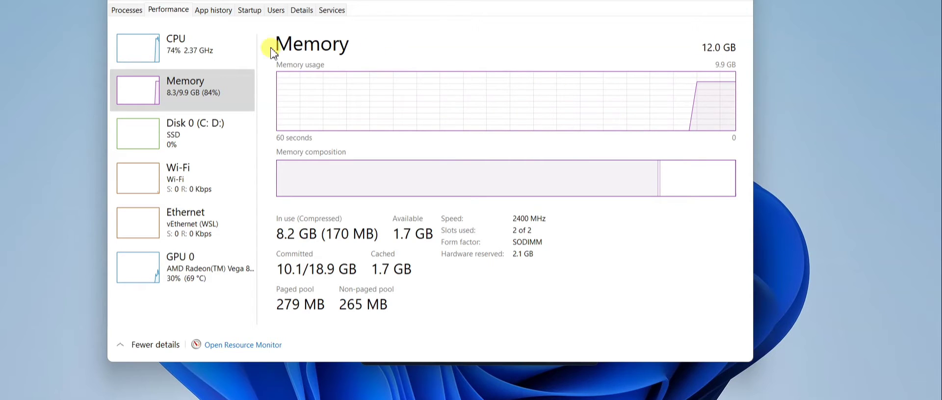
left_click(140, 12)
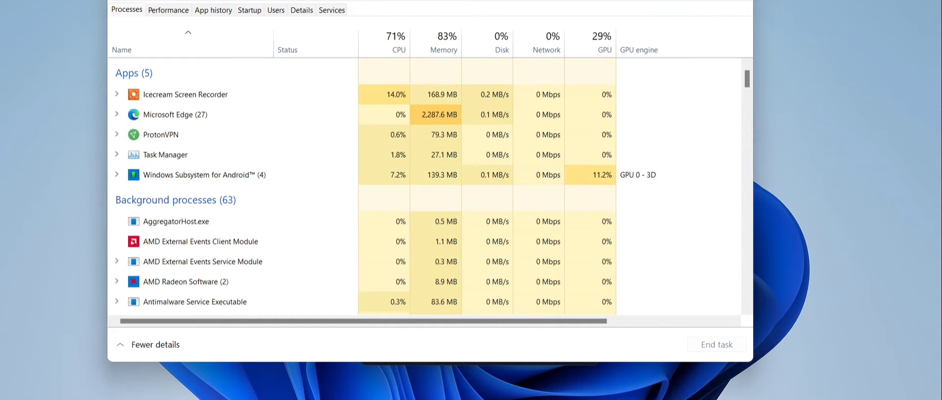
left_click(735, 0)
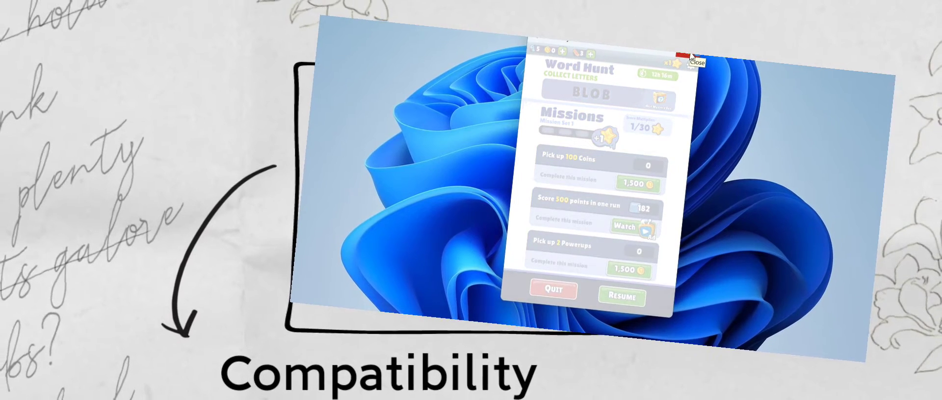
- Close the running Android game and switch to Microsoft Edge to show the article's Getting started requirements
left_click(692, 55)
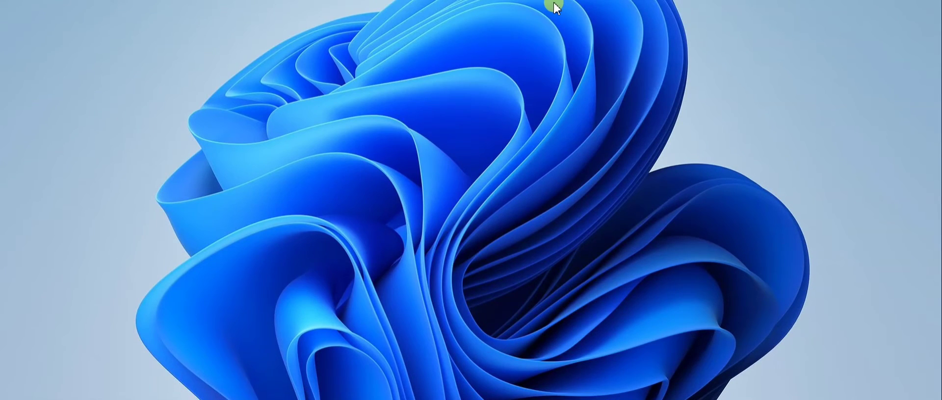
key("super")
left_click(424, 386)
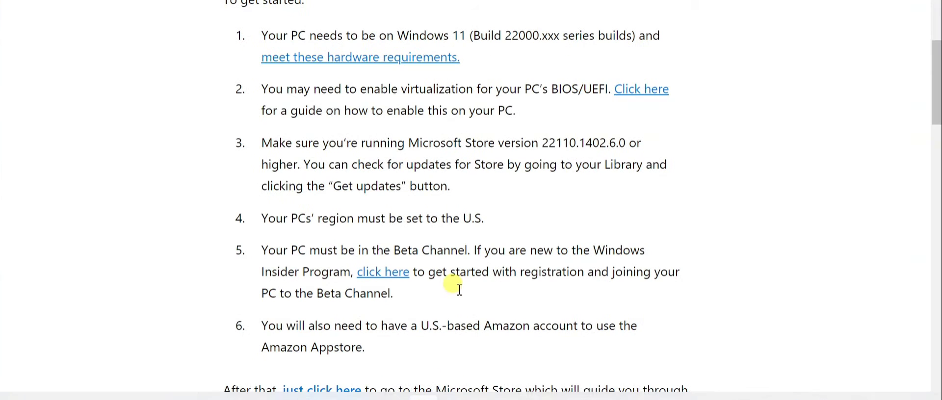
scroll(411, 114, "up", 1)
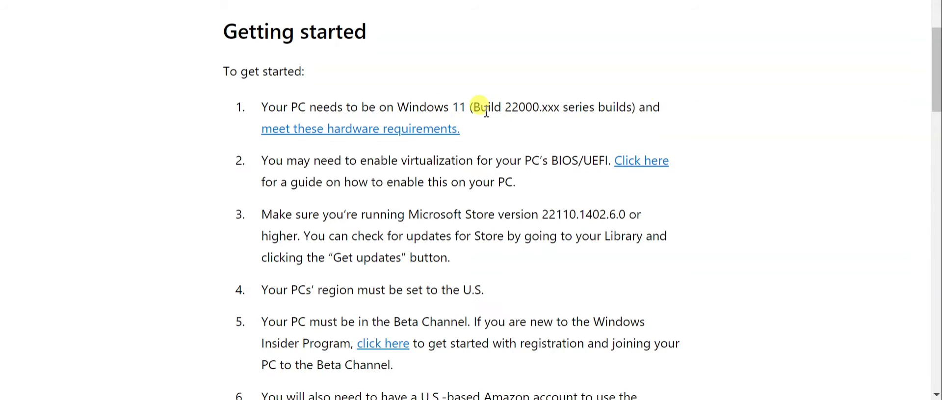
- Highlight the required Windows 11 build number, 22000.xxx, in the first requirement
left_click_drag(505, 108, 554, 113)
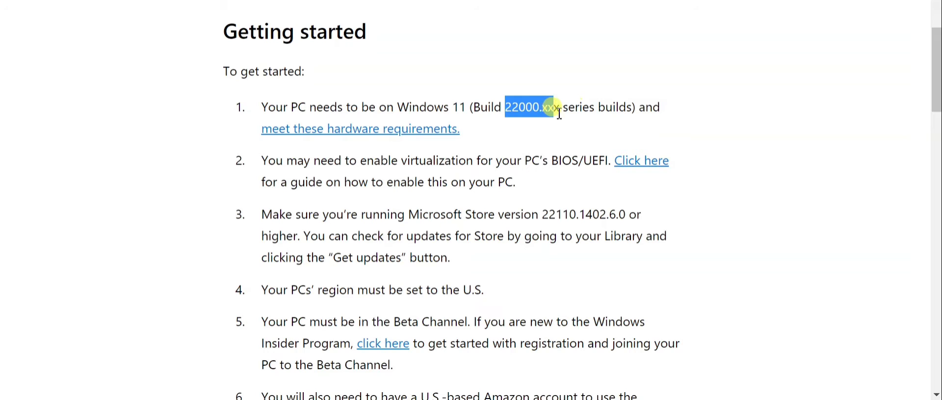
left_click(547, 122)
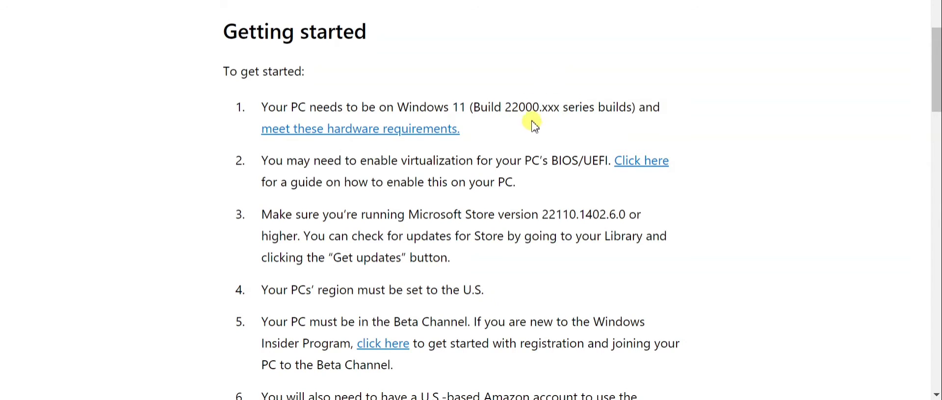
left_click_drag(505, 107, 540, 104)
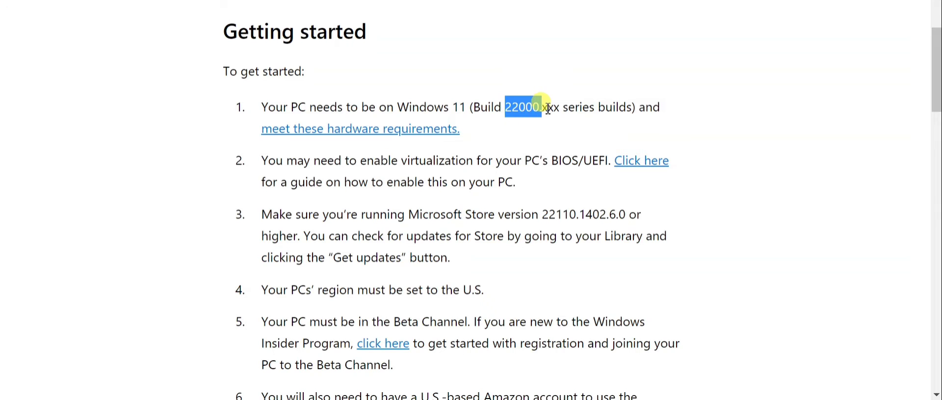
left_click(421, 187)
- Highlight the virtualization requirement and the minimum Microsoft Store version in the requirements list
scroll(429, 136, "down", 1)
scroll(430, 137, "down", 1)
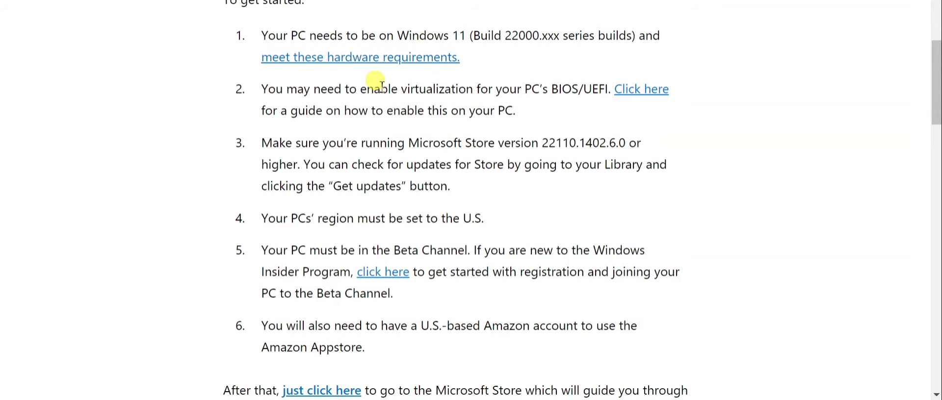
left_click_drag(387, 91, 524, 144)
left_click(366, 57)
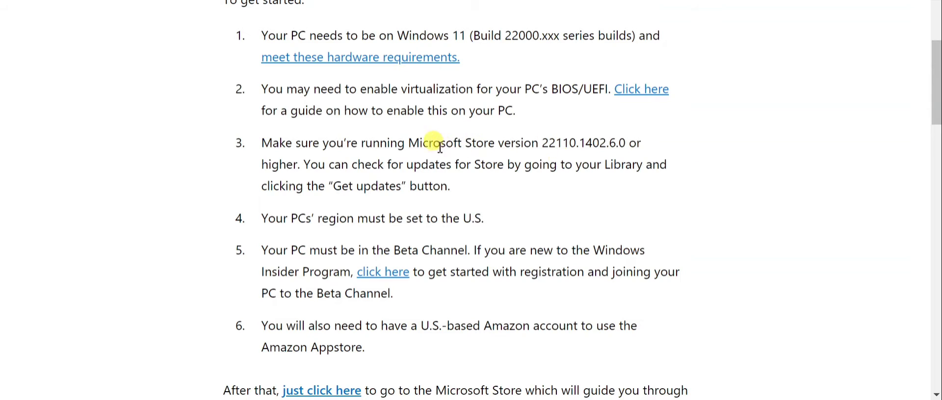
left_click_drag(540, 143, 620, 143)
left_click(519, 157)
- Highlight the U.S. region, Beta Channel and Amazon account requirements in the list
scroll(448, 151, "down", 2)
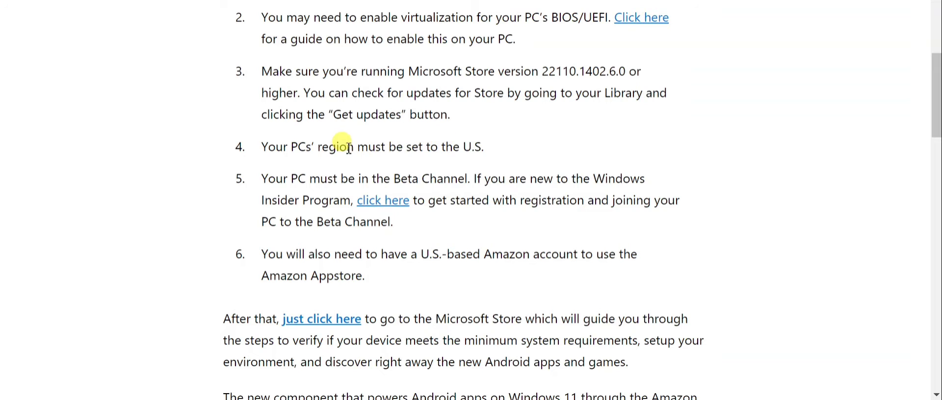
left_click_drag(349, 147, 486, 147)
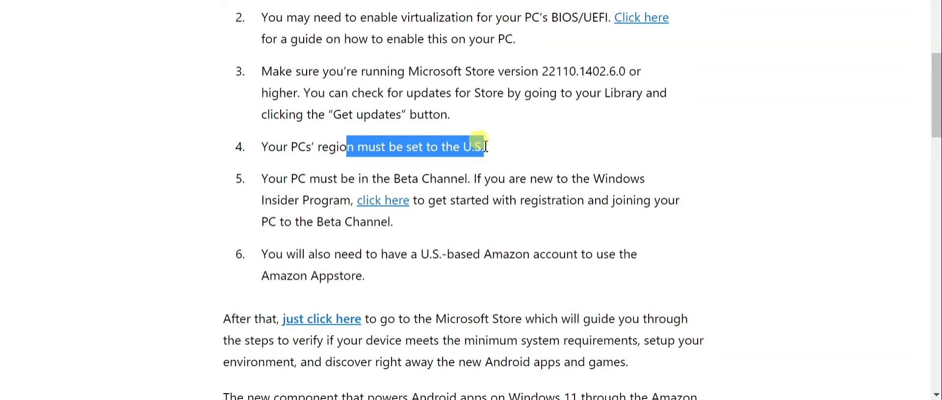
left_click(485, 148)
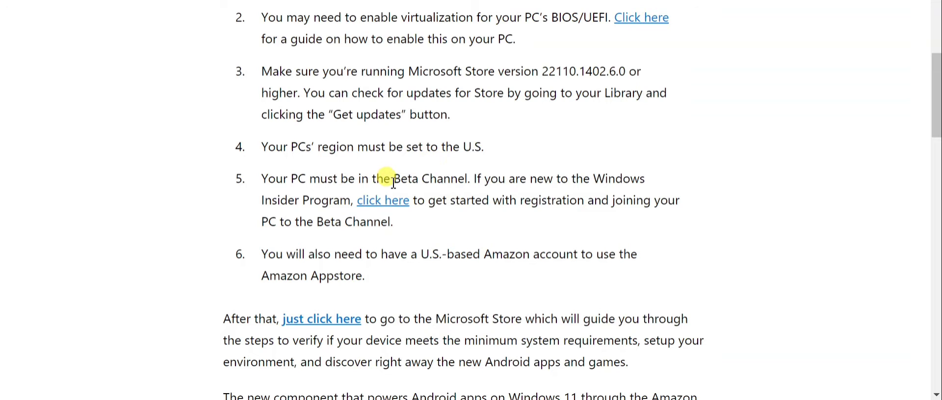
left_click_drag(394, 182, 516, 184)
left_click(511, 238)
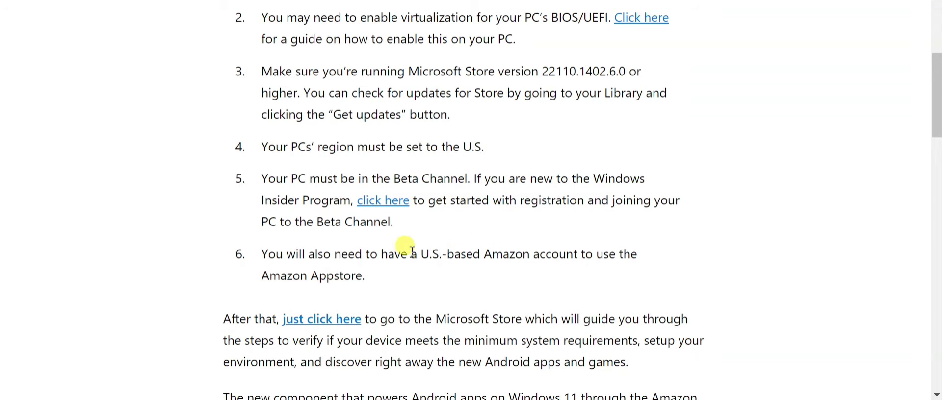
left_click_drag(485, 255, 604, 255)
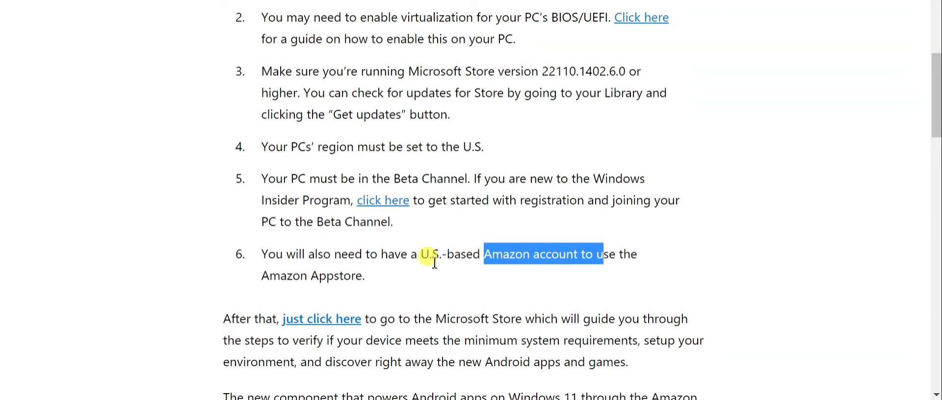
left_click(419, 256)
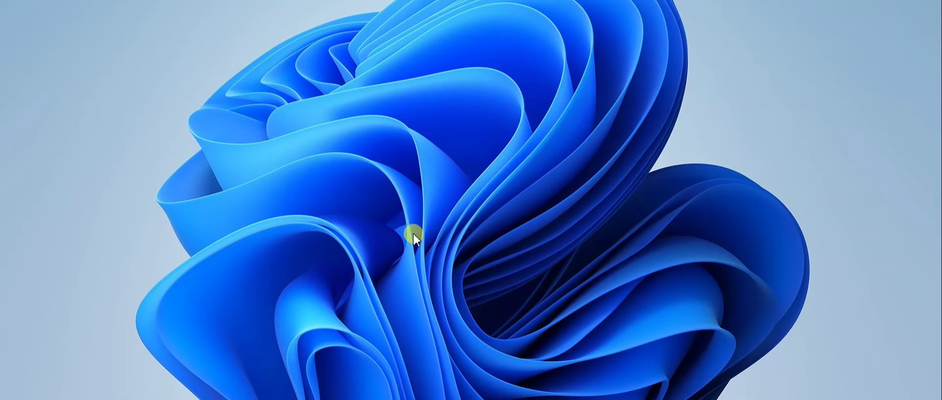
- Switch to ProtonVPN and search its country list for "unite"
mouse_move(410, 398)
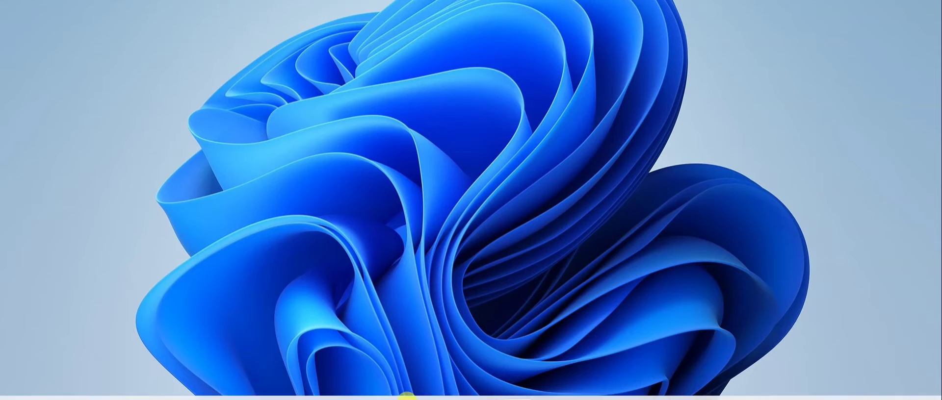
left_click(622, 389)
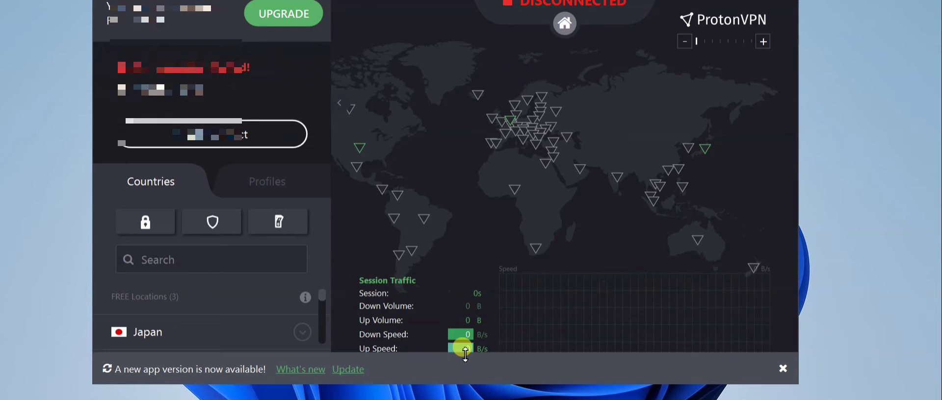
left_click(176, 265)
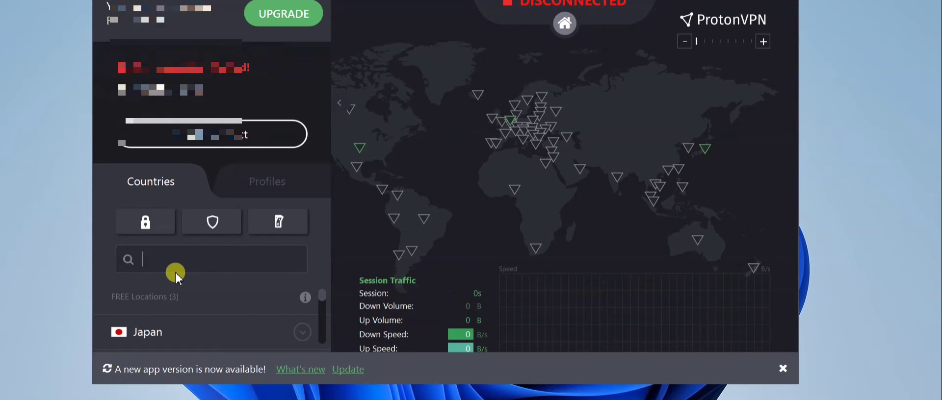
type("u")
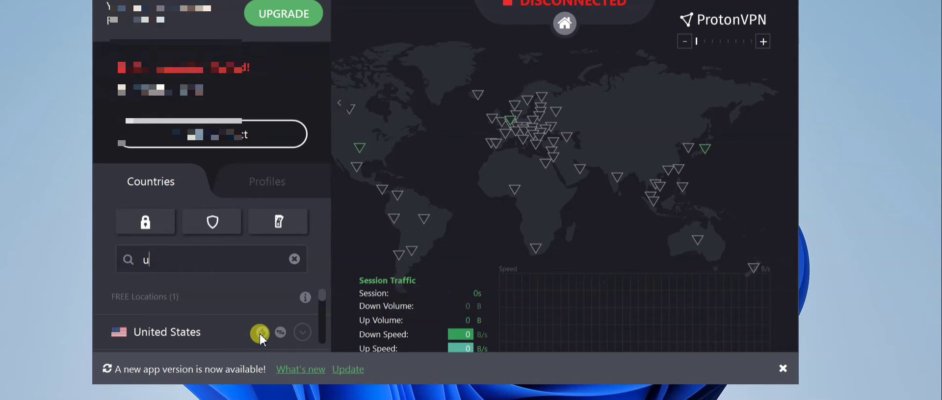
type("nite")
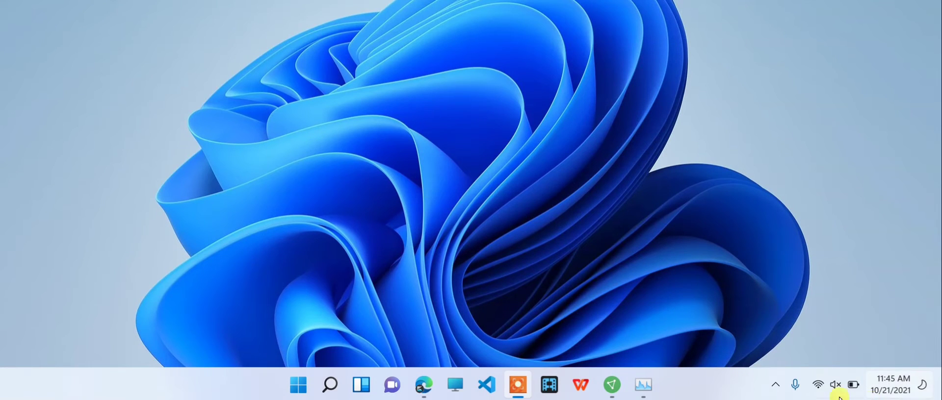
- Open the Windows Settings app, move its window fully into view and find the Windows Update category
left_click(834, 390)
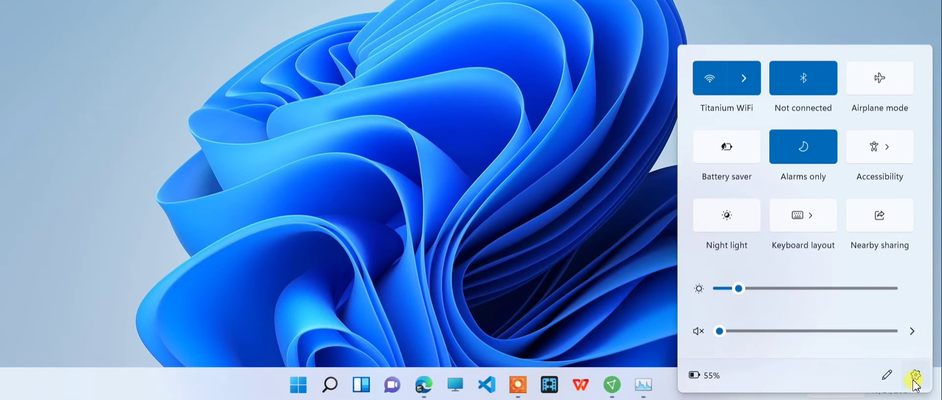
left_click(914, 377)
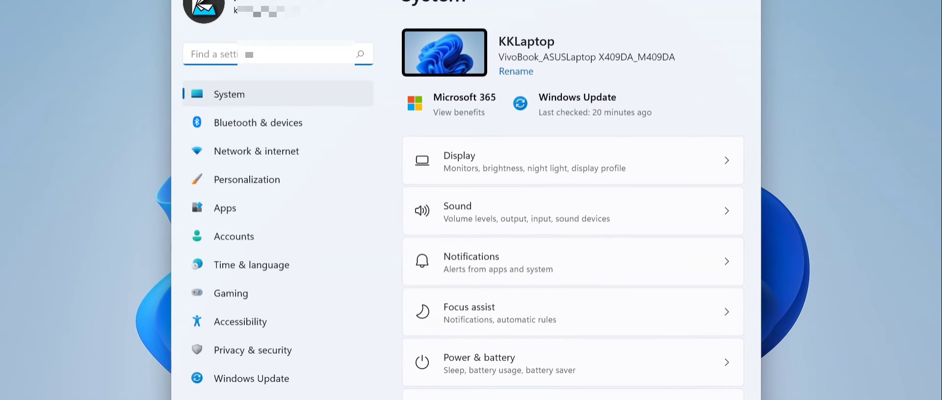
left_click_drag(436, 0, 437, 0)
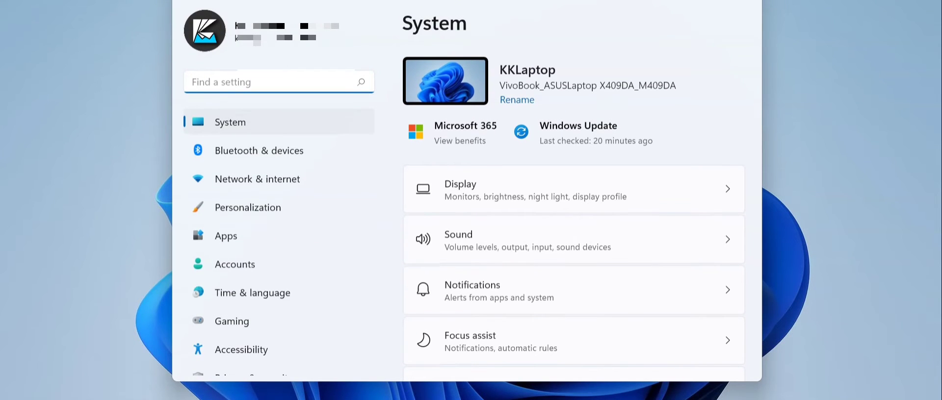
scroll(212, 280, "down", 2)
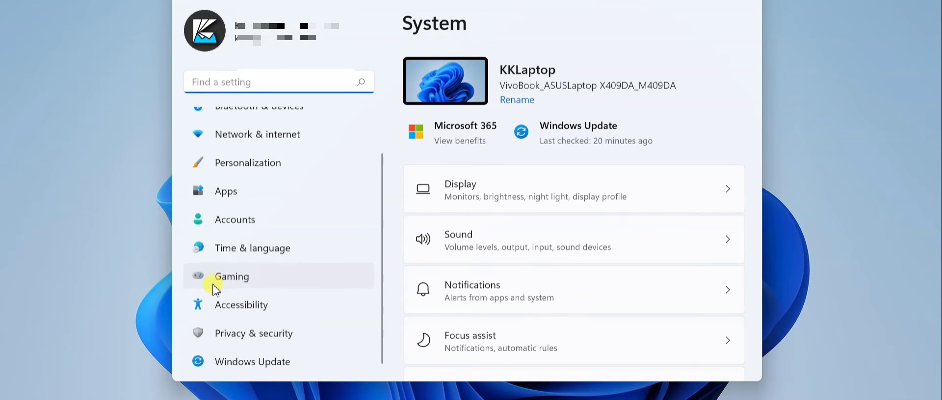
- Open the Windows Insider Program settings under Windows Update and check which Insider channel is selected
left_click(278, 363)
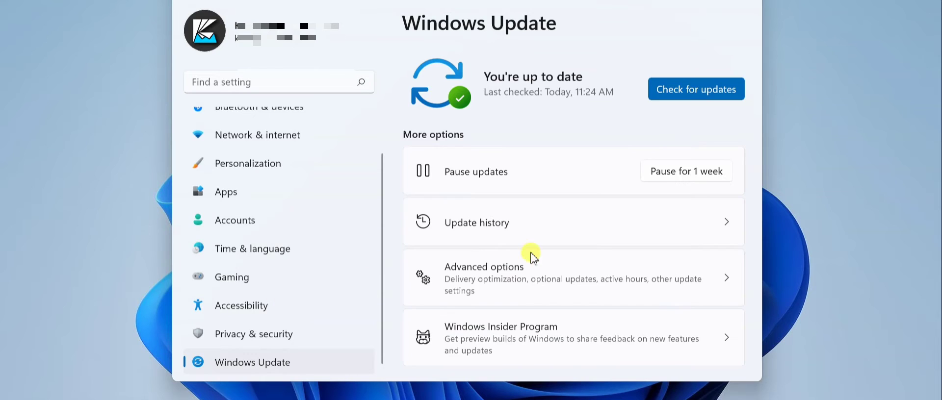
scroll(584, 268, "down", 1)
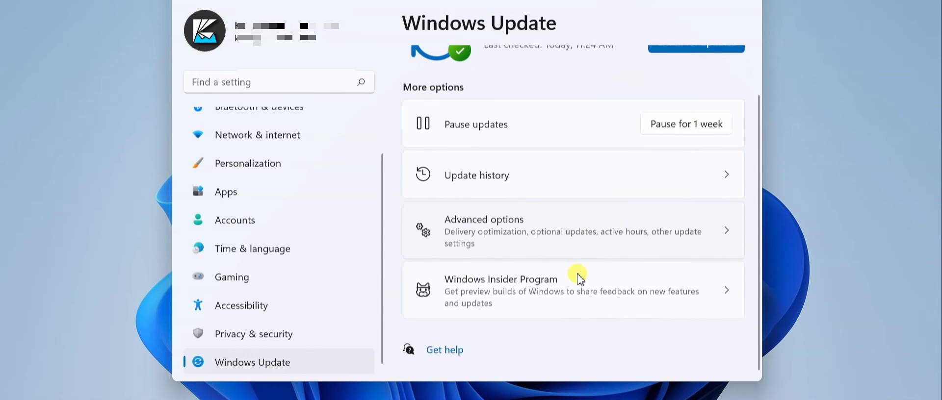
left_click(526, 291)
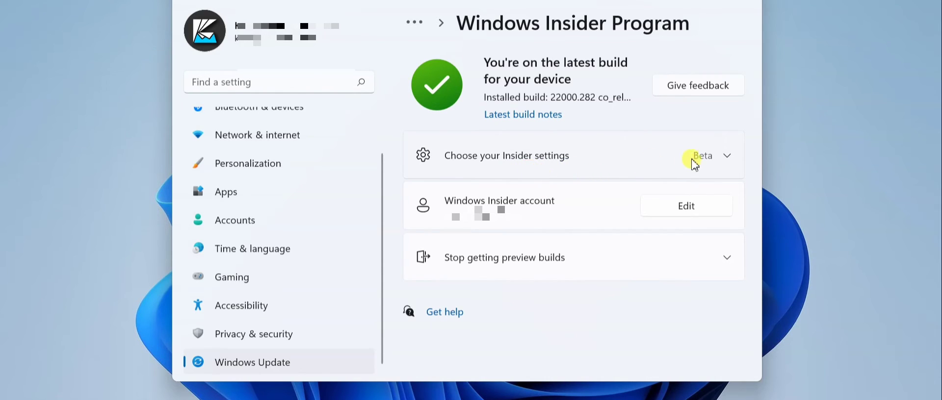
left_click(707, 167)
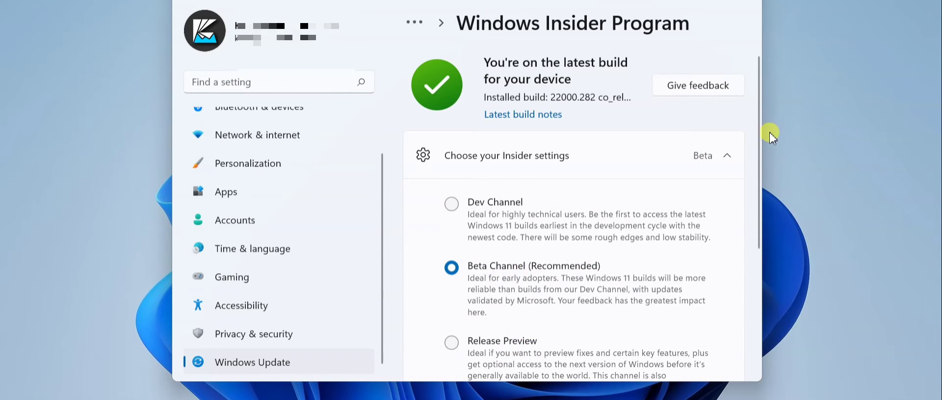
left_click(711, 156)
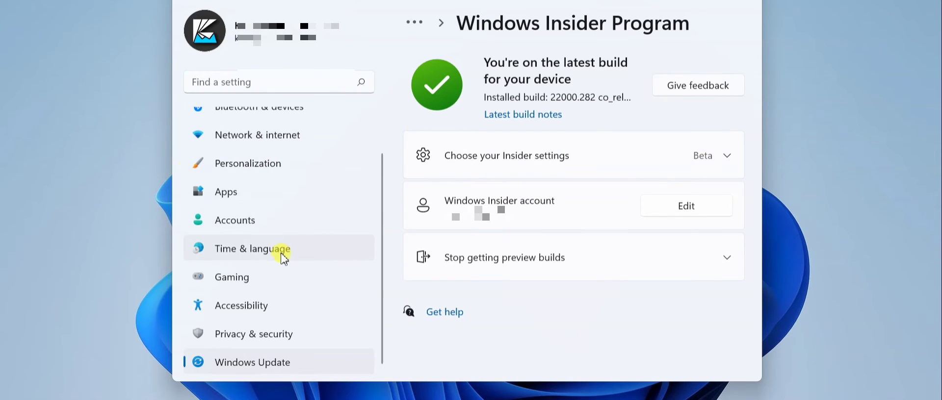
- Open the Language & region settings under Time & language
scroll(284, 258, "up", 2)
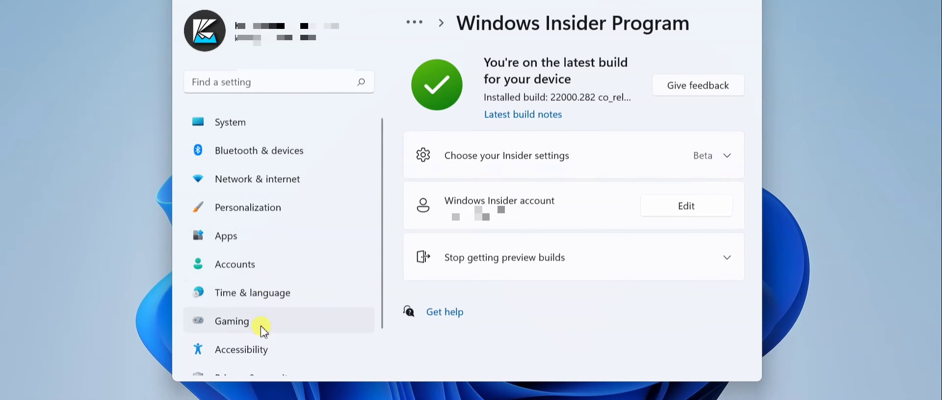
left_click(261, 298)
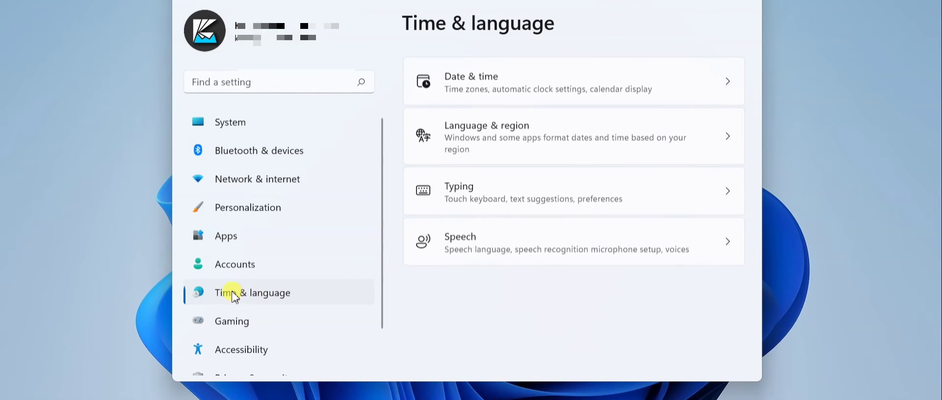
left_click(625, 137)
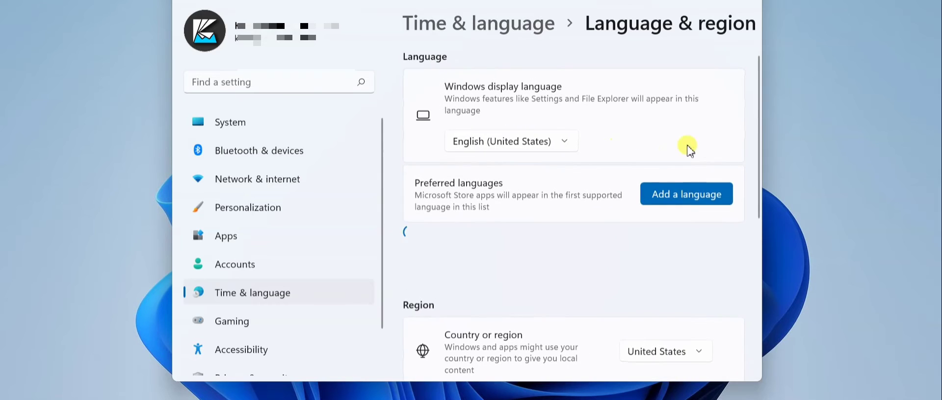
- Widen the Settings window and check the country or region and regional format under Region
scroll(593, 273, "down", 2)
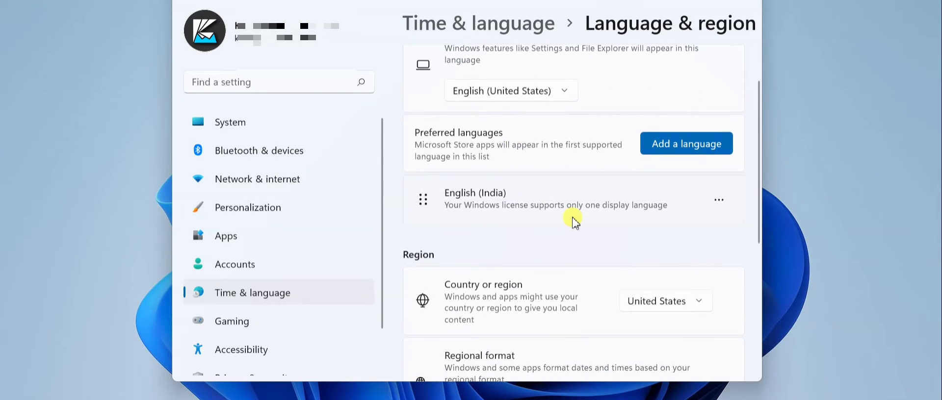
scroll(575, 221, "down", 3)
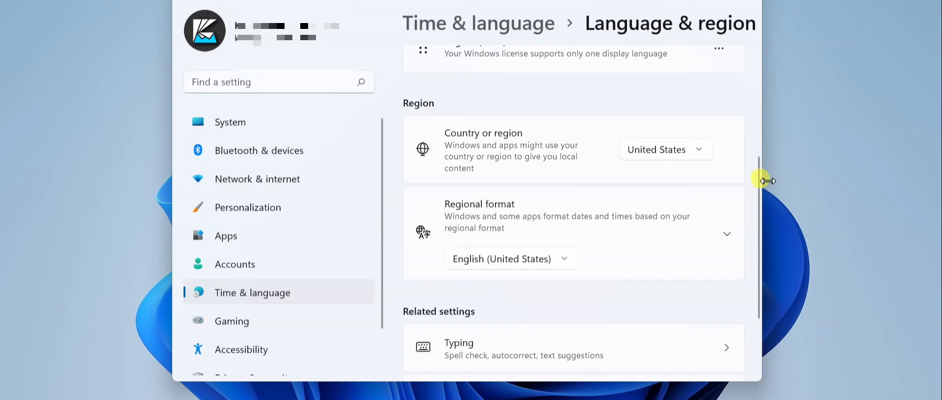
left_click_drag(761, 181, 911, 181)
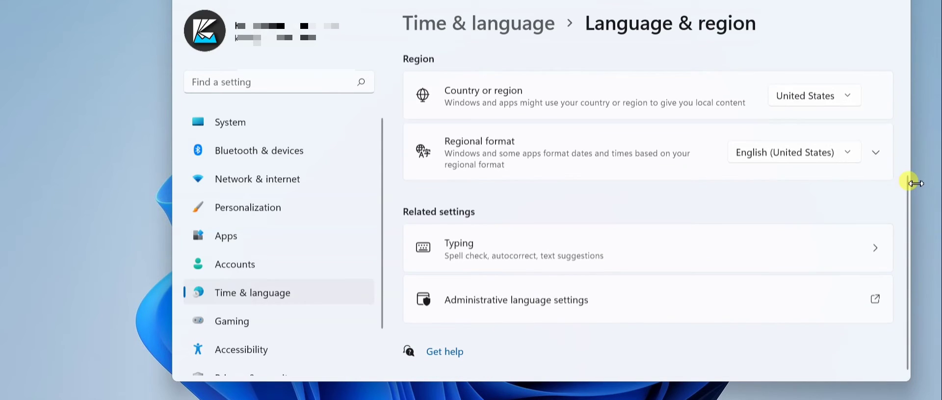
left_click(826, 107)
left_click(671, 116)
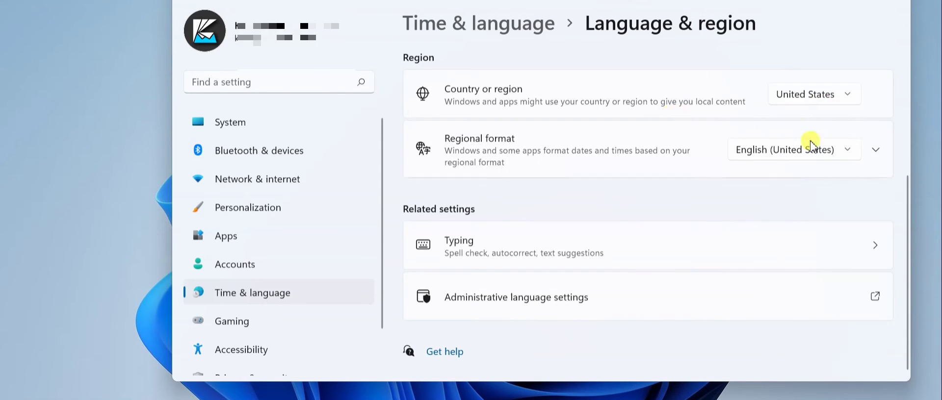
left_click(790, 160)
left_click(679, 160)
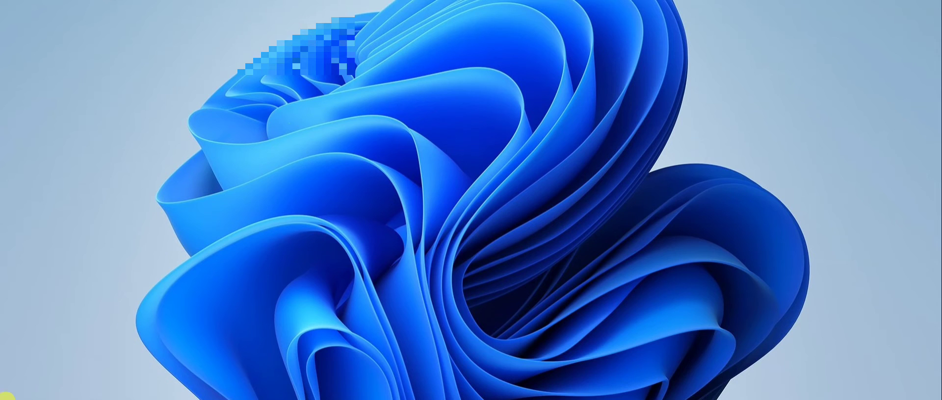
- Open the Microsoft Store, widen its window and move it so the title bar and search box are fully in view
mouse_move(49, 393)
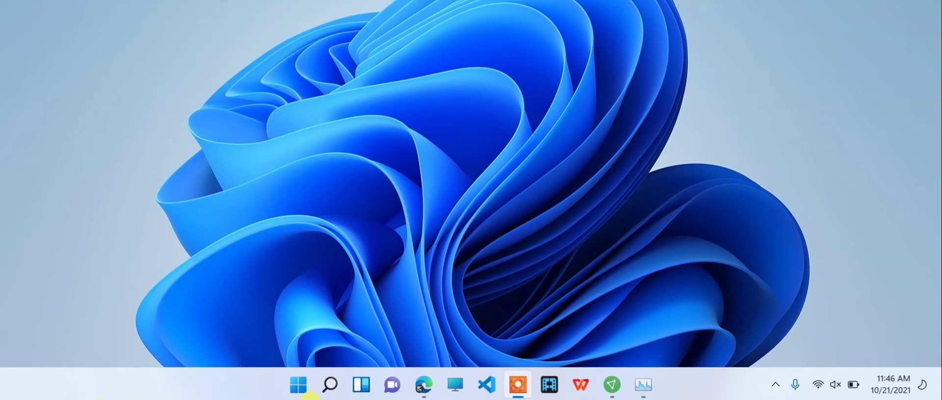
left_click(296, 389)
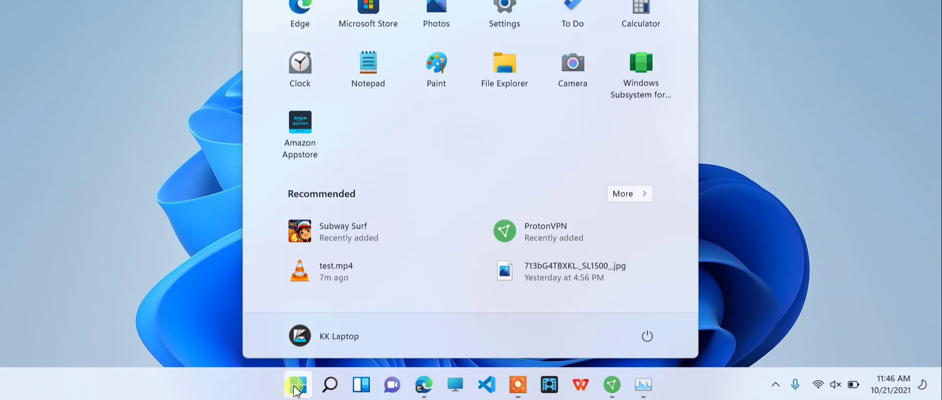
left_click(374, 10)
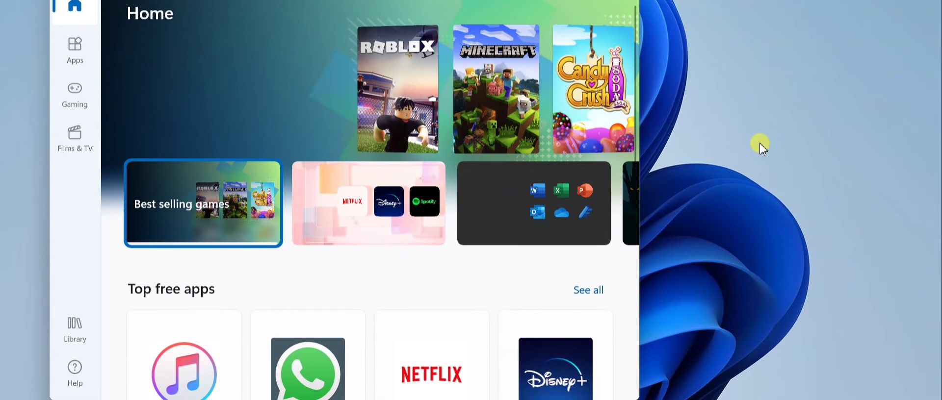
left_click_drag(638, 267, 927, 280)
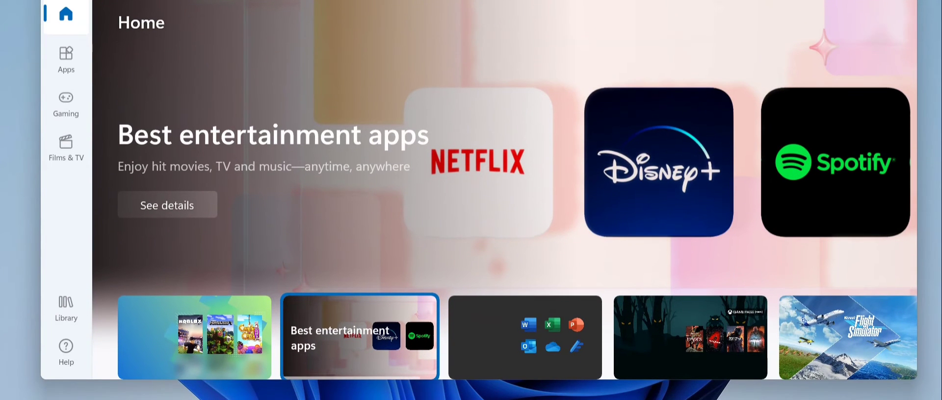
left_click_drag(471, 1, 468, 0)
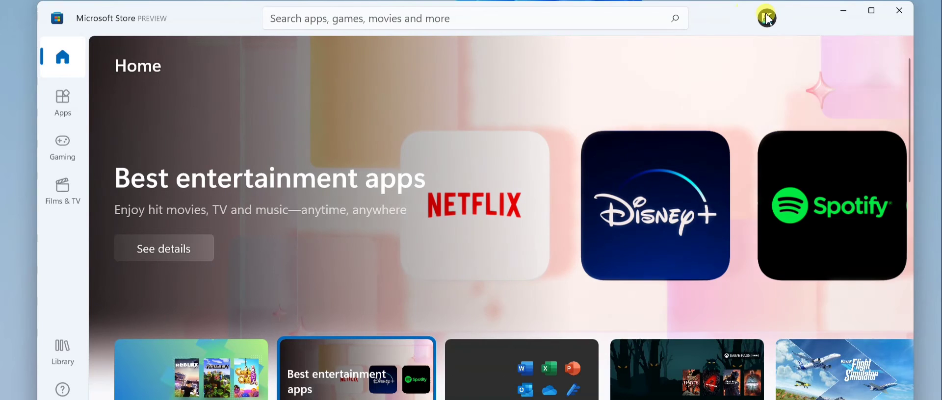
- Open the Store's app settings and find the installed Microsoft Store version under About this app
left_click(767, 17)
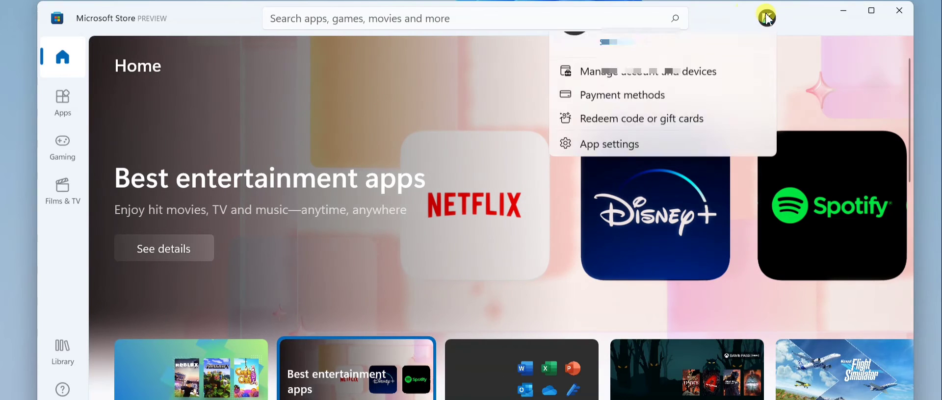
left_click(637, 188)
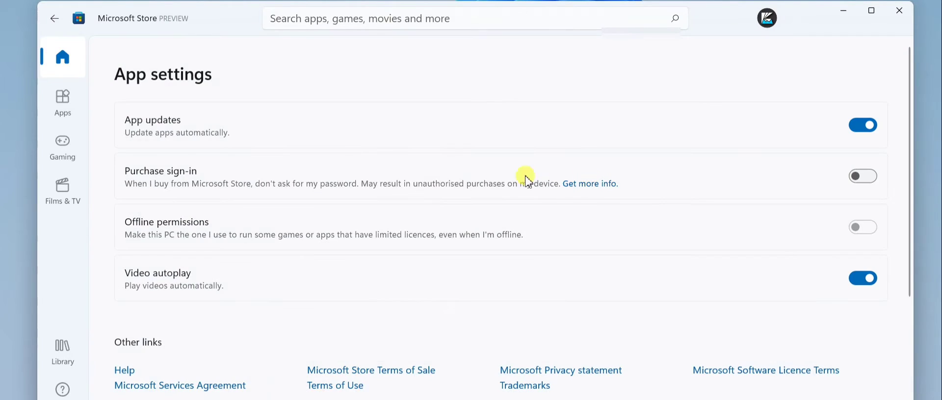
scroll(218, 250, "down", 3)
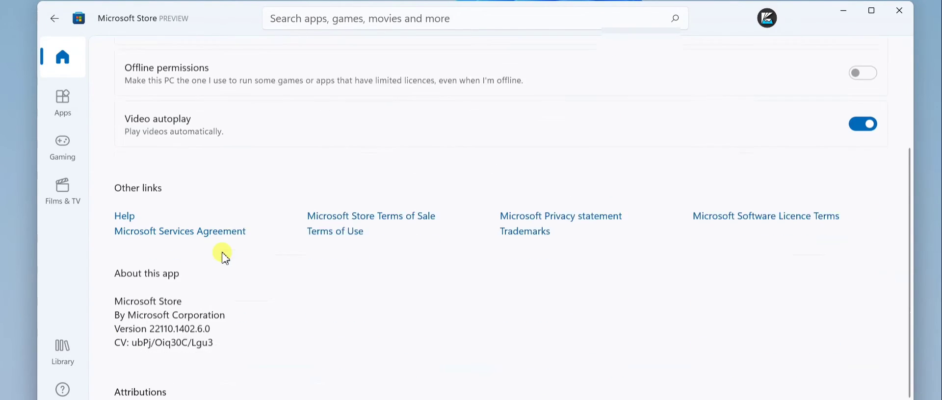
left_click(766, 17)
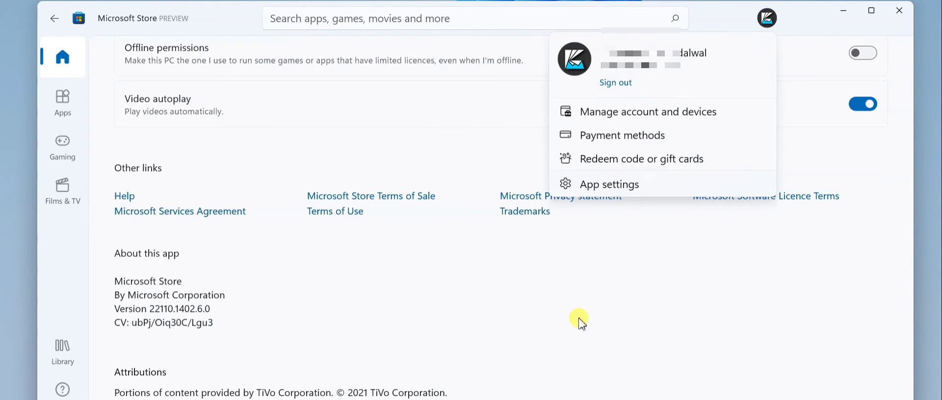
left_click(569, 301)
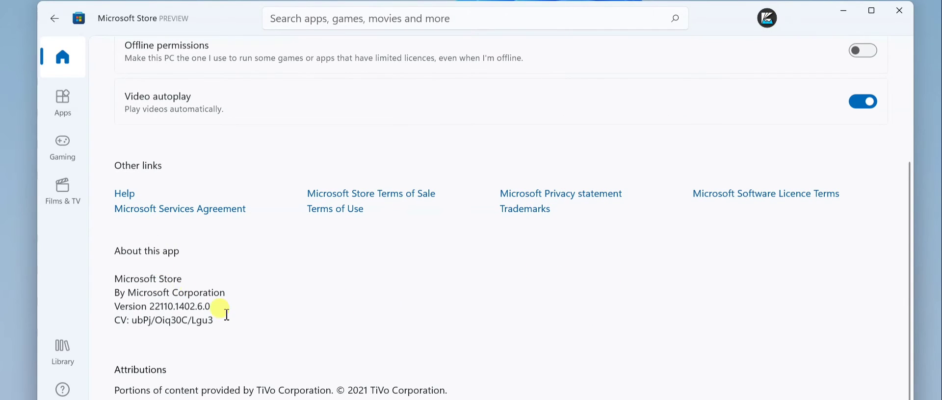
scroll(220, 315, "up", 2)
scroll(226, 324, "down", 2)
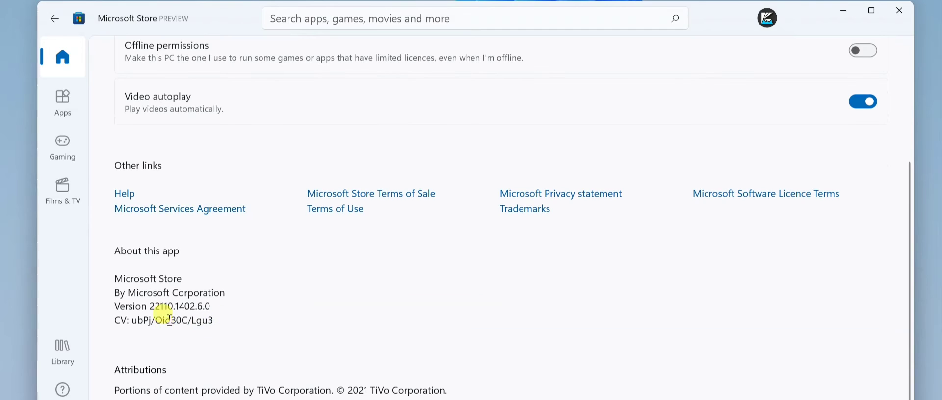
left_click_drag(151, 310, 225, 312)
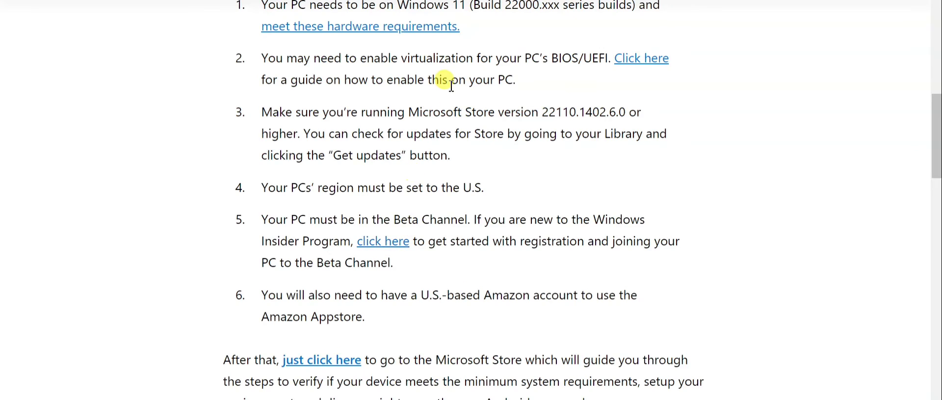
- Compare the installed Store version with the minimum version listed in the web page's getting-started requirements
left_click_drag(544, 190, 630, 190)
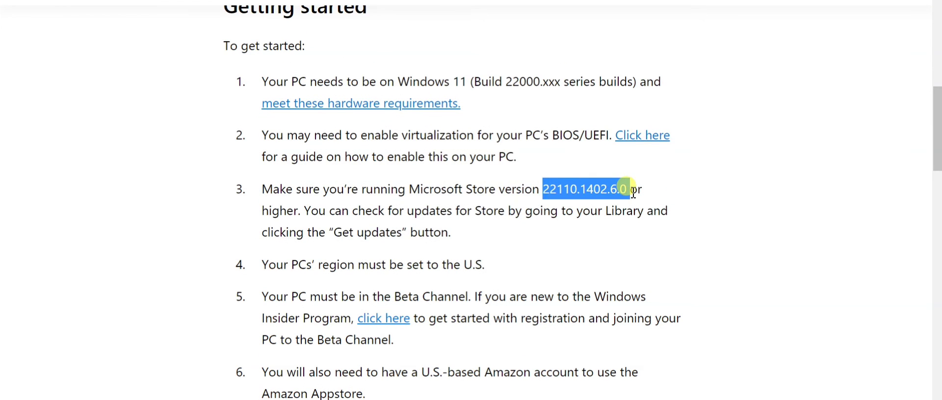
left_click(602, 248)
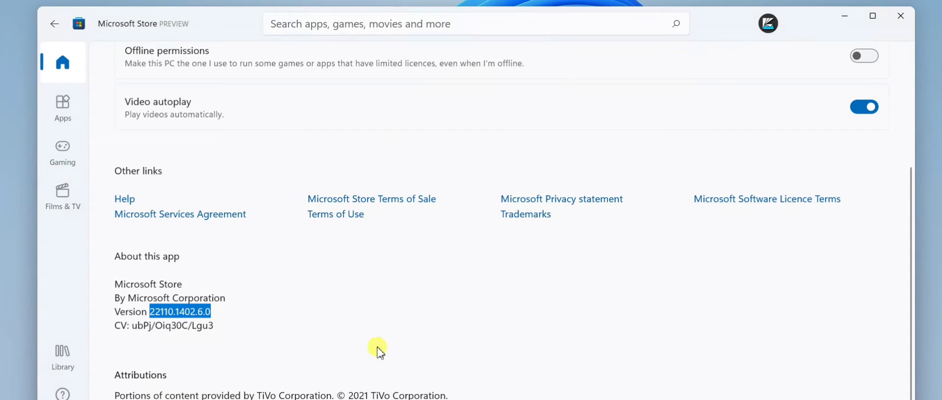
left_click(183, 317)
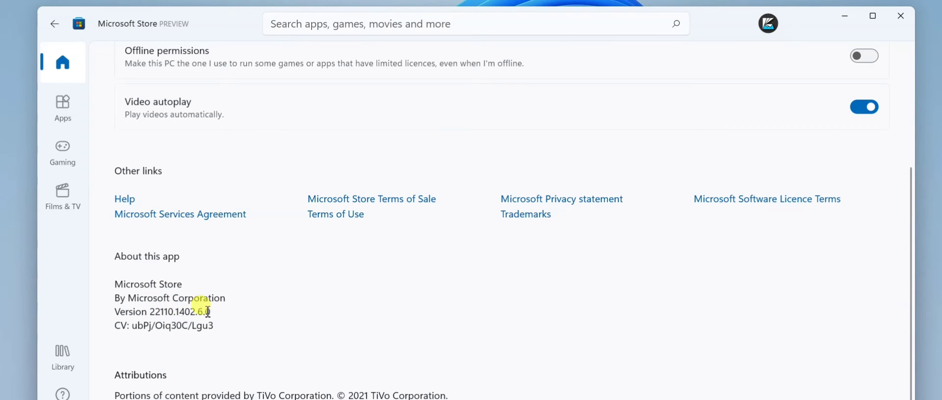
- Check for updates from the Store's Library and review the Microsoft Store version again in the app settings
left_click(63, 355)
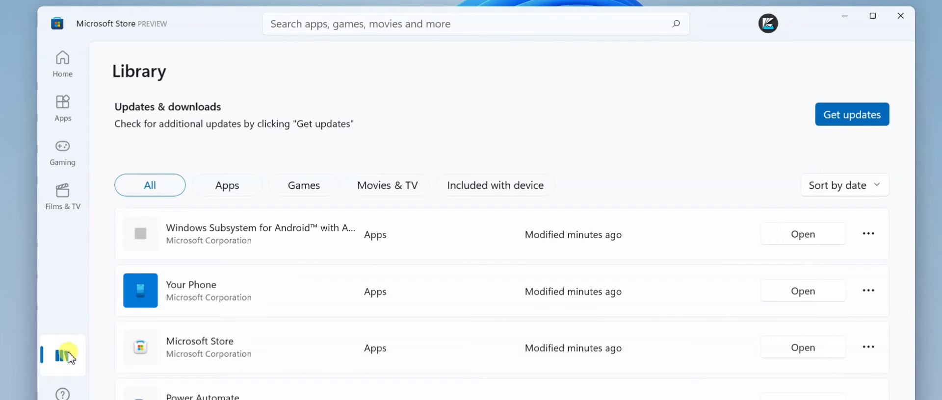
left_click(866, 116)
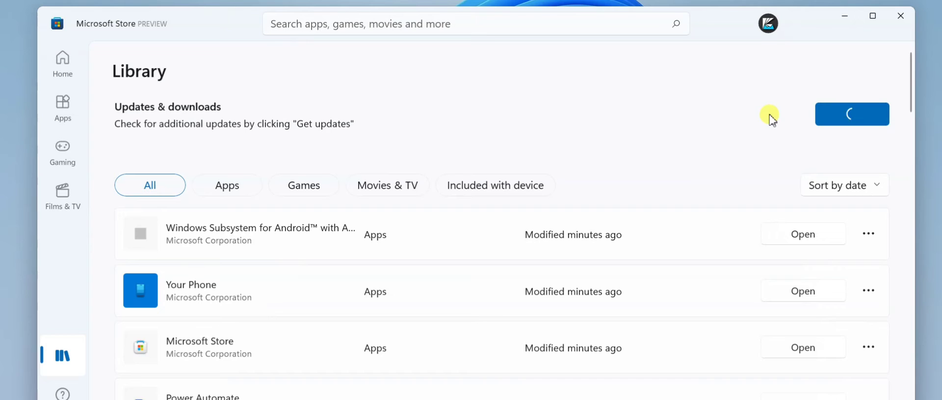
left_click(766, 34)
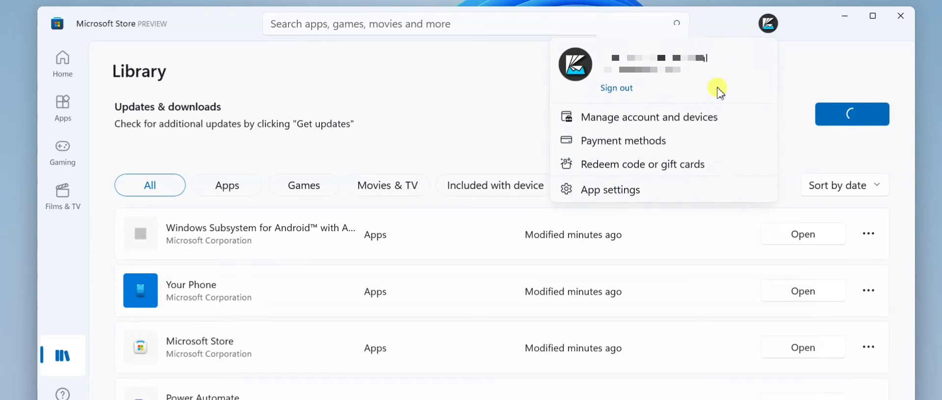
left_click(625, 189)
scroll(349, 269, "down", 3)
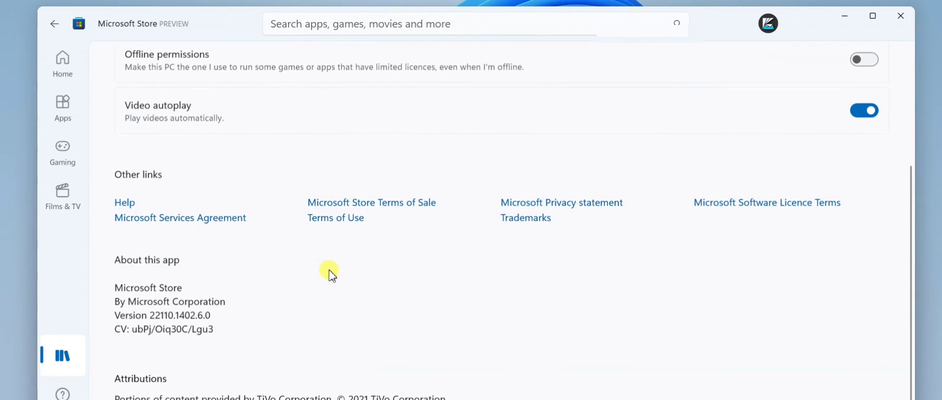
left_click_drag(148, 312, 297, 315)
left_click(292, 316)
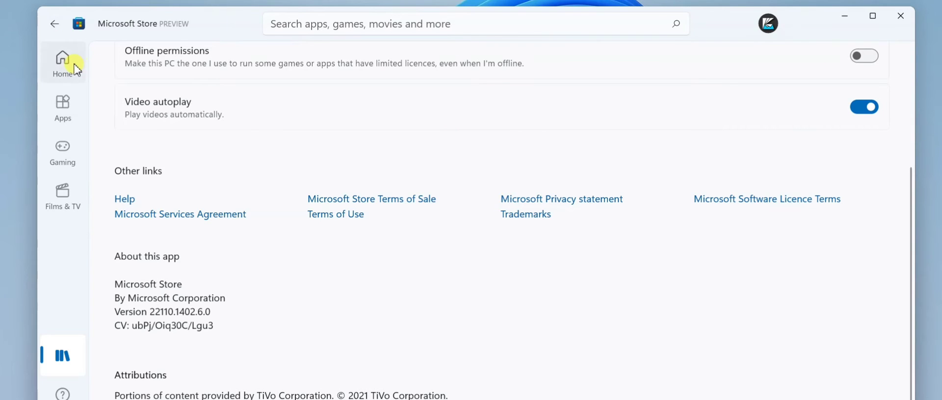
- Search the Store from its home page for "amazon app" and open the Amazon Appstore product page
left_click(64, 61)
left_click(384, 23)
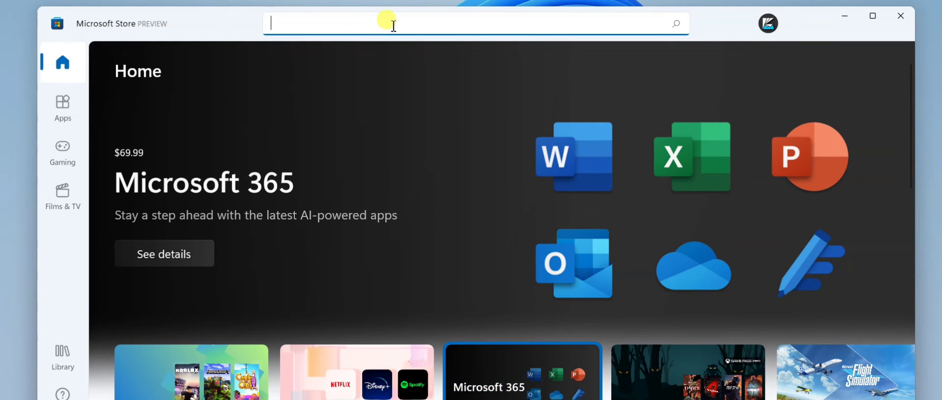
type("amazon ")
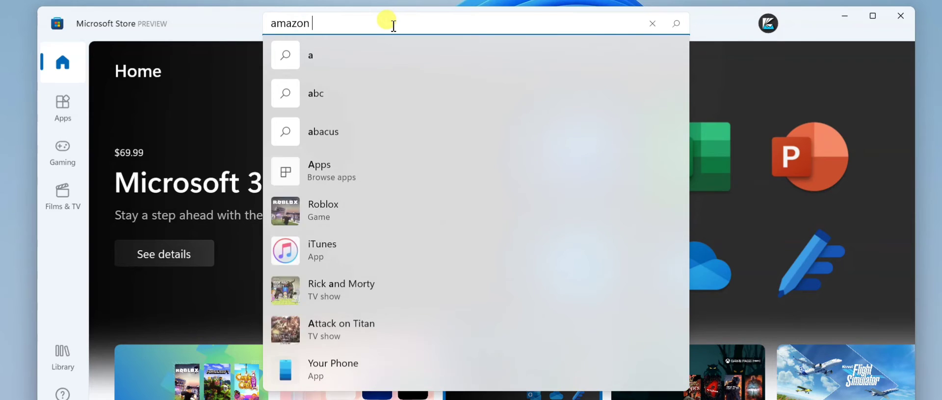
type("app")
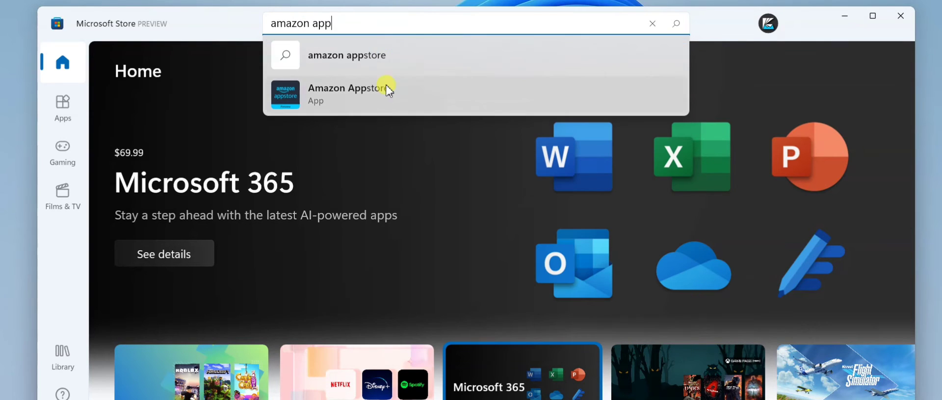
left_click(391, 105)
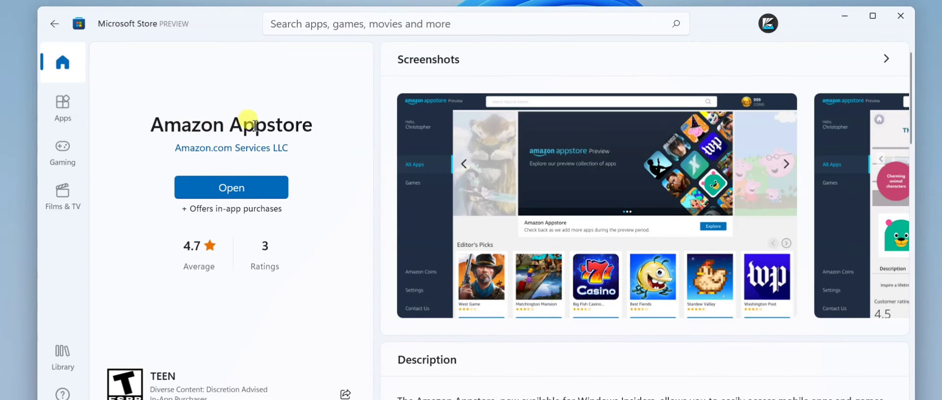
left_click(253, 188)
left_click_drag(164, 122, 370, 142)
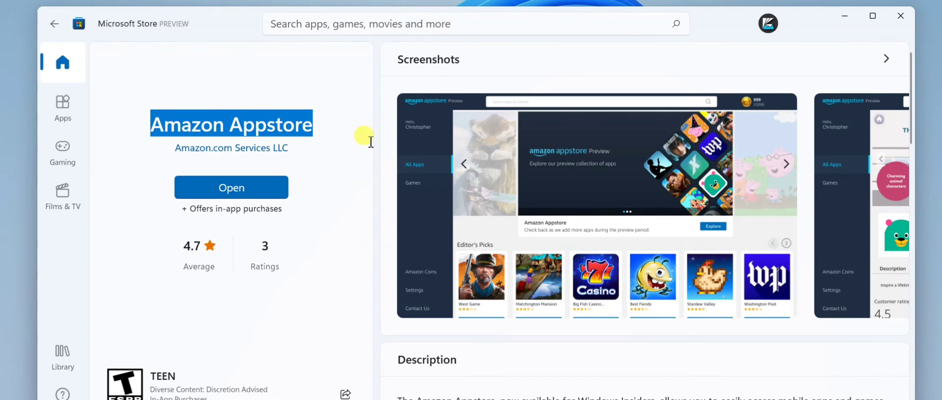
left_click(337, 135)
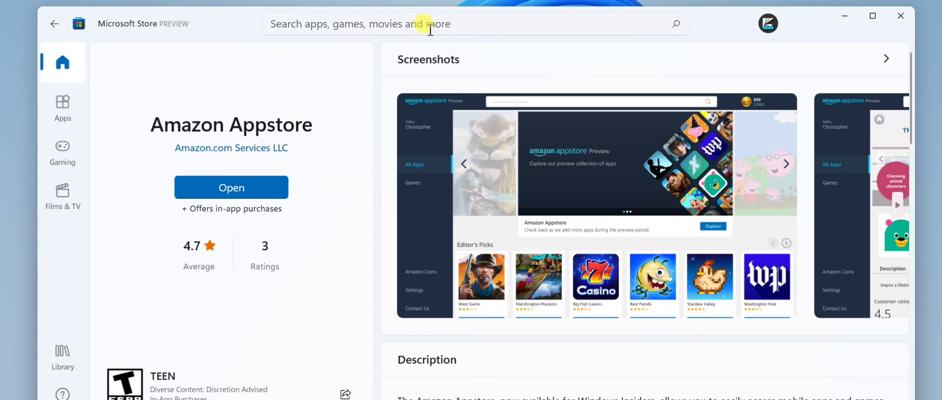
- Run a full Store search for "amazon appstore", look over the results and close the Store
left_click(430, 29)
type("amaz")
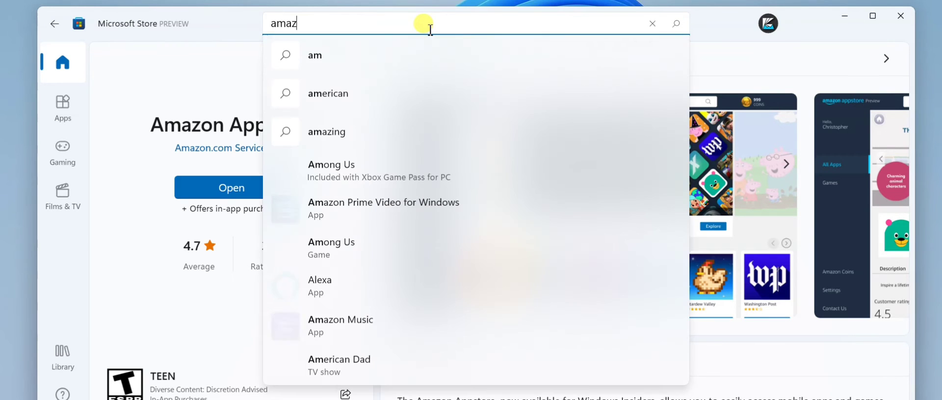
type("on appstor")
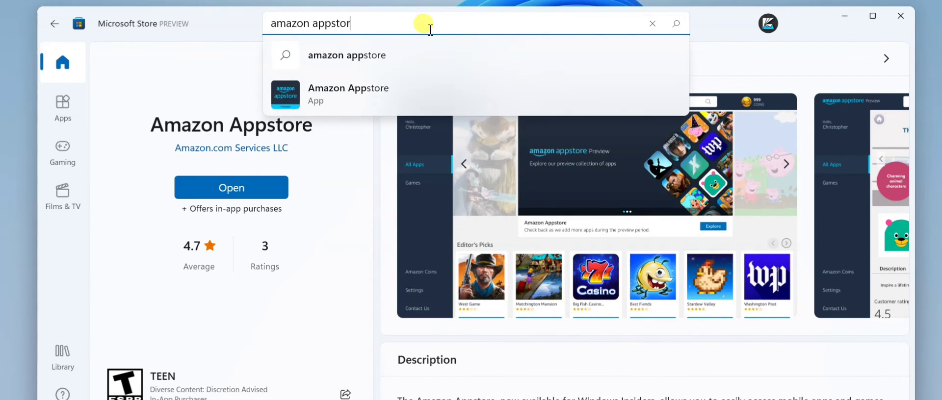
type("e")
key("Return")
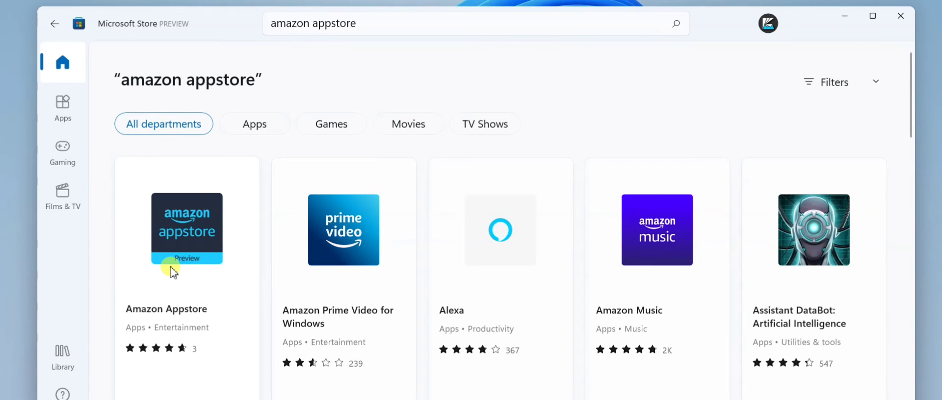
left_click(901, 17)
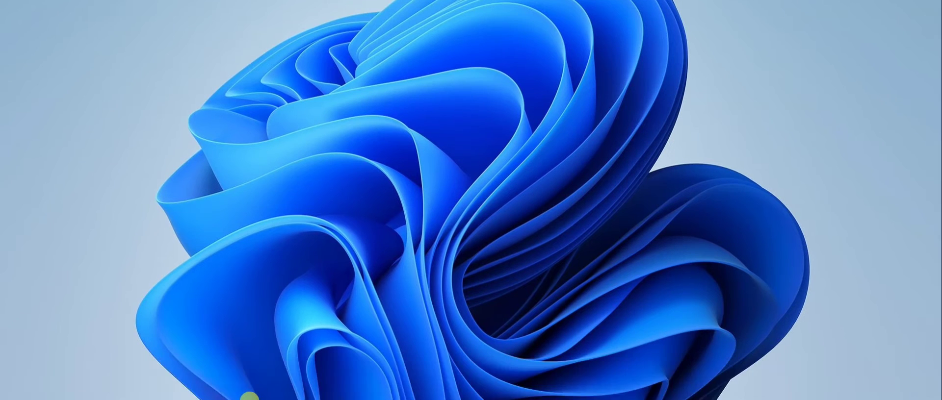
- Open the Windows Subsystem for Android settings and review the resource, diagnostic data, developer mode and reset options
left_click(304, 385)
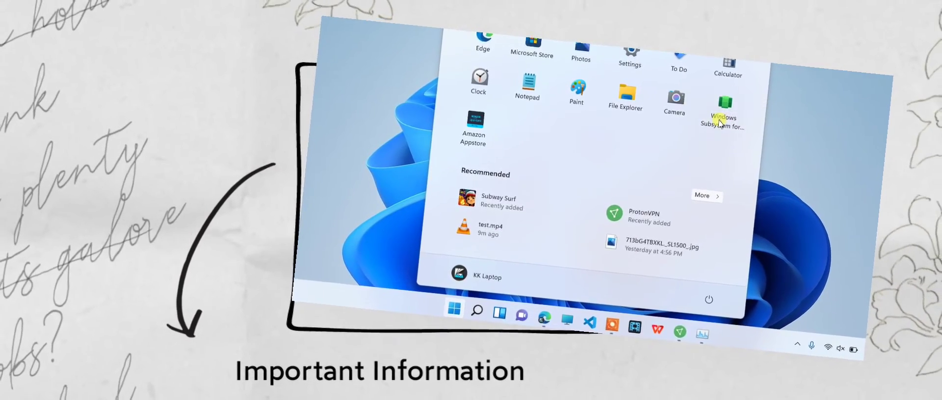
left_click(721, 123)
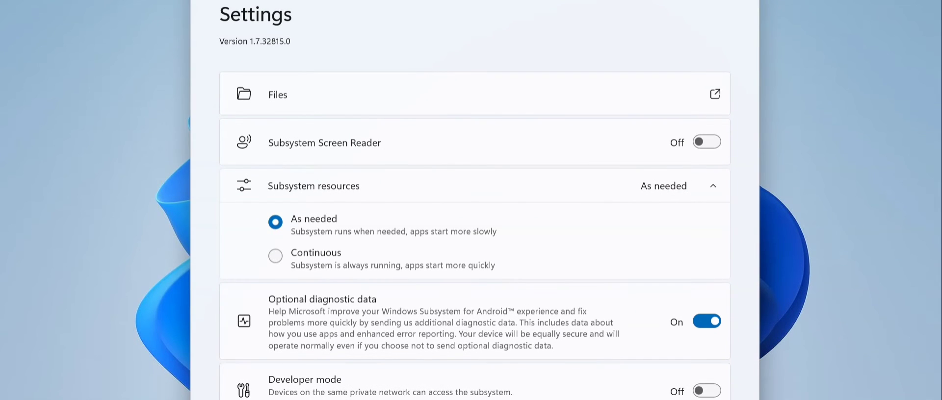
left_click_drag(414, 0, 414, 0)
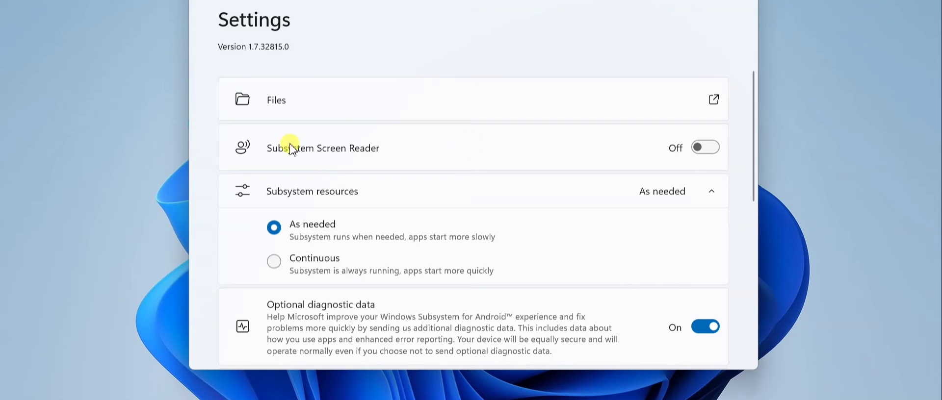
scroll(383, 206, "down", 2)
scroll(389, 216, "down", 3)
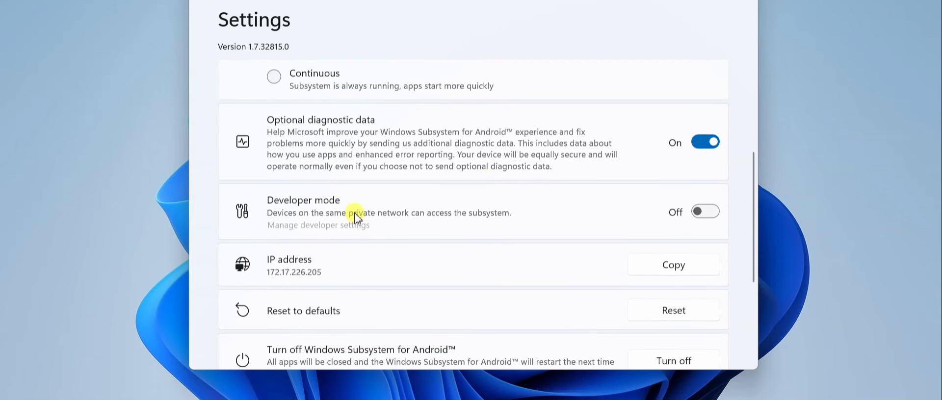
scroll(396, 231, "up", 4)
scroll(403, 211, "up", 2)
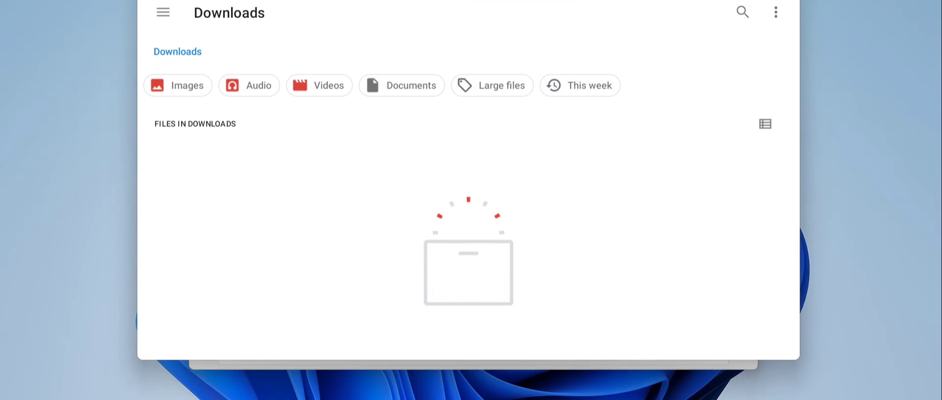
- Browse the Audio, Images and Downloads folders in the Android subsystem's file manager
left_click(162, 12)
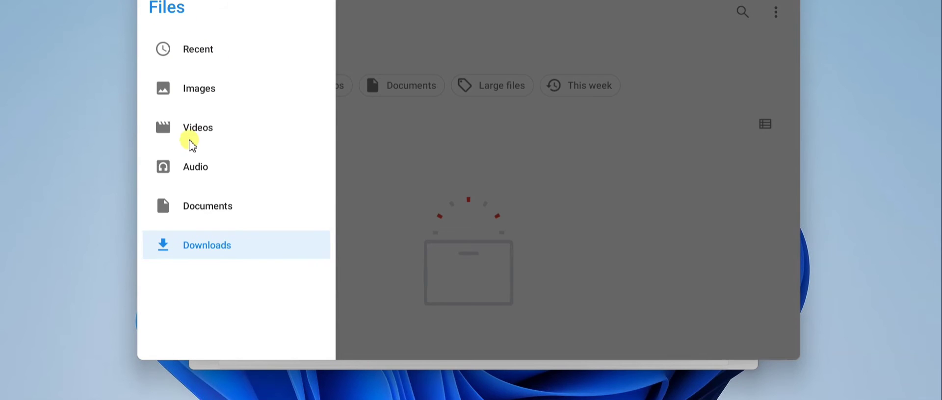
left_click(203, 177)
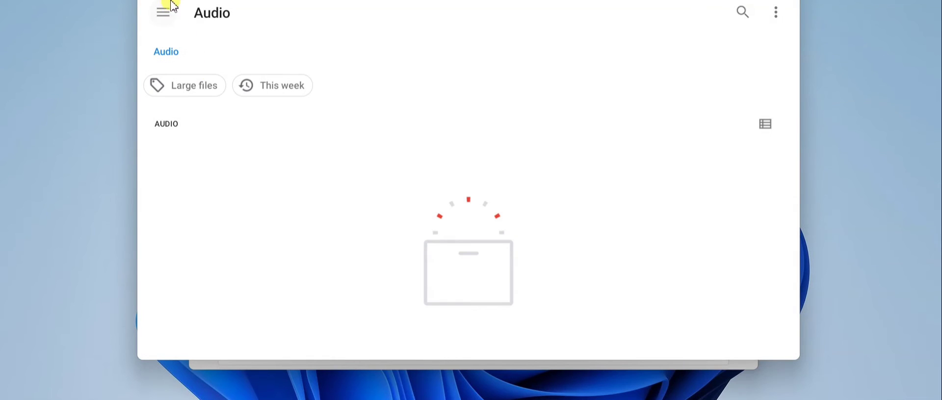
left_click(163, 14)
left_click(204, 91)
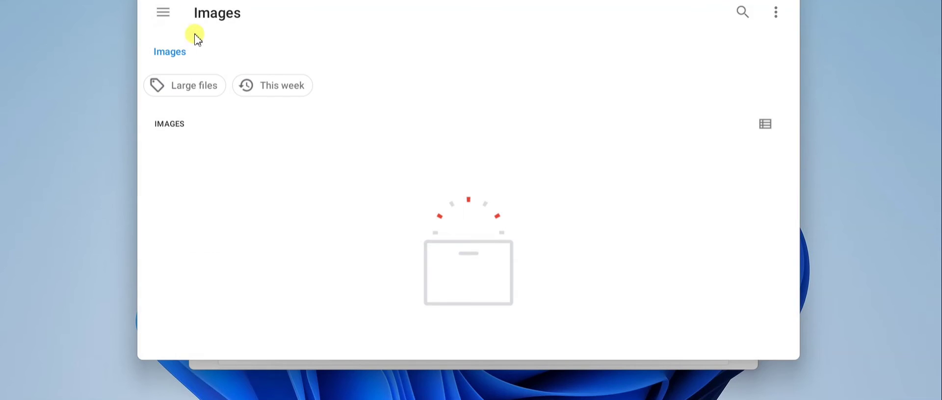
left_click(166, 12)
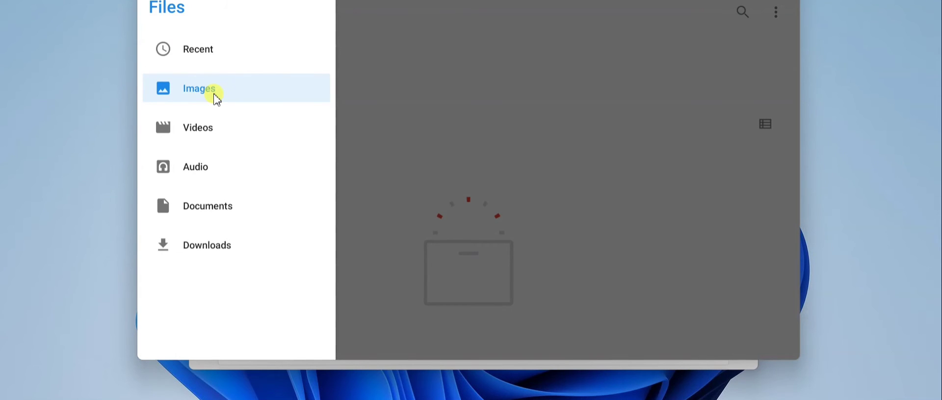
left_click(220, 247)
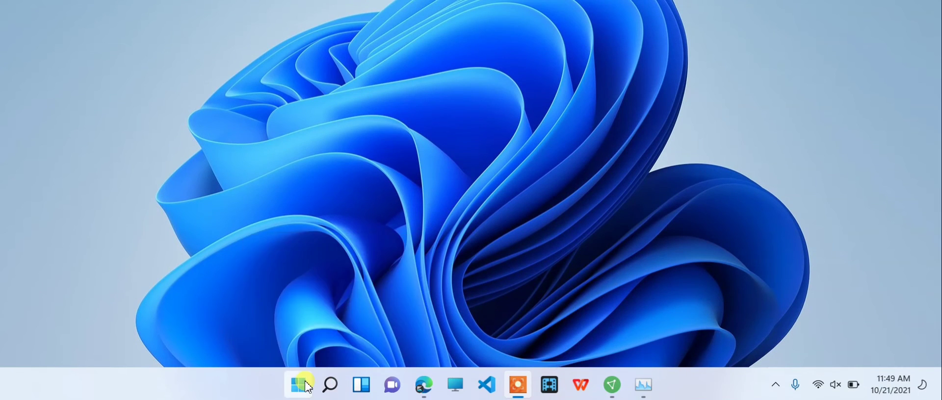
- Open the Amazon Appstore's app settings and inspect its storage and cache details
left_click(300, 383)
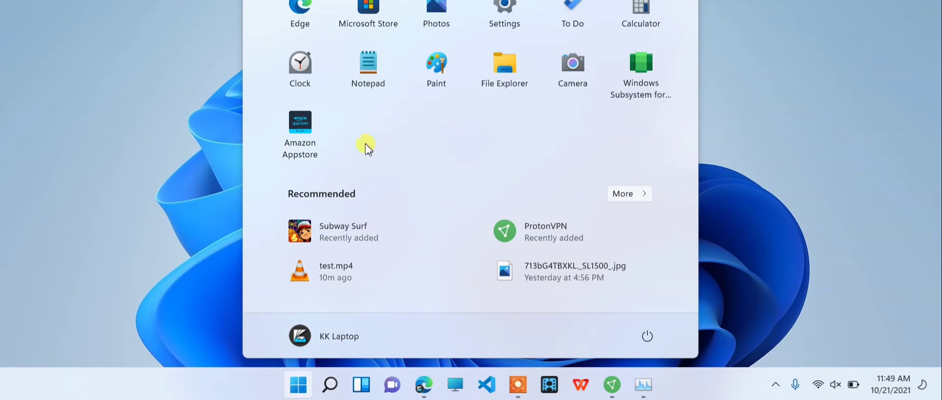
right_click(300, 145)
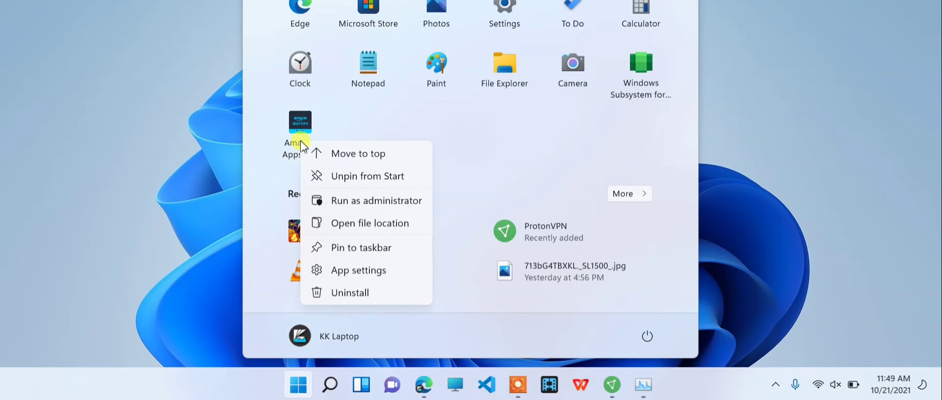
left_click(348, 270)
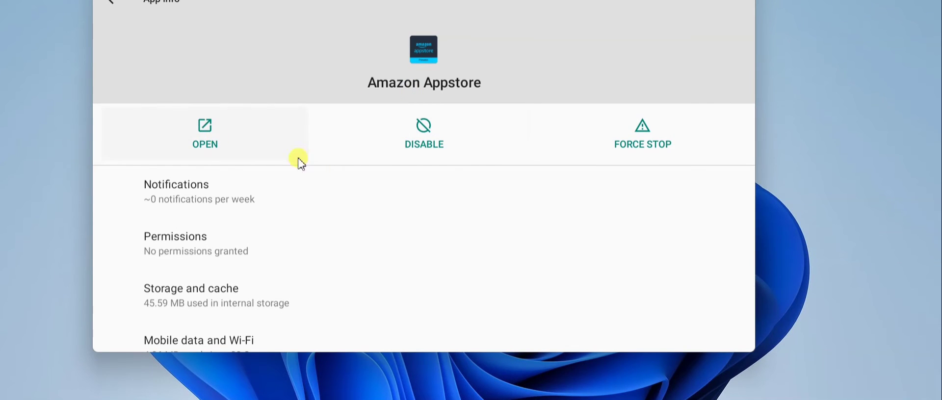
scroll(295, 241, "down", 1)
left_click(216, 238)
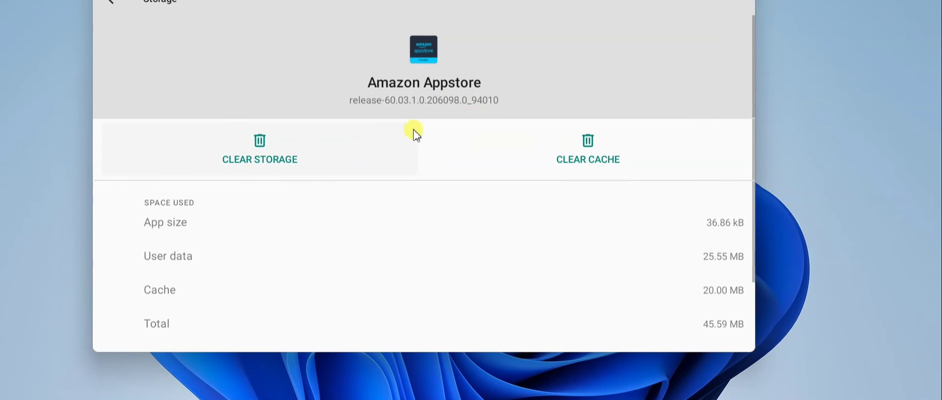
left_click(121, 4)
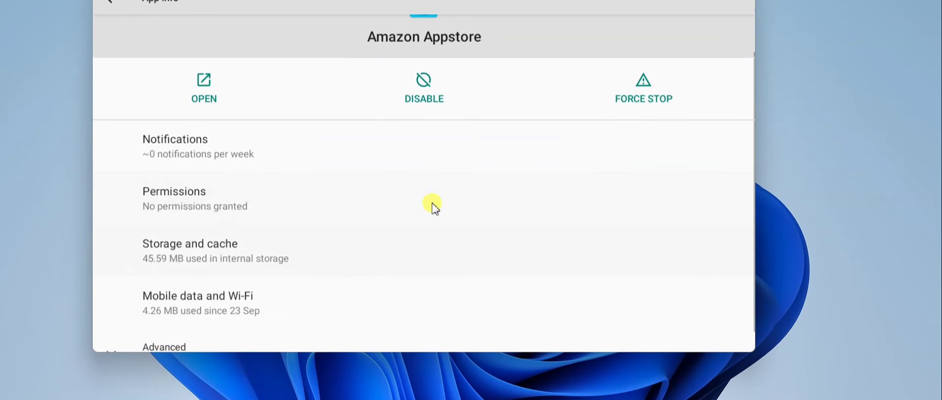
scroll(331, 195, "up", 1)
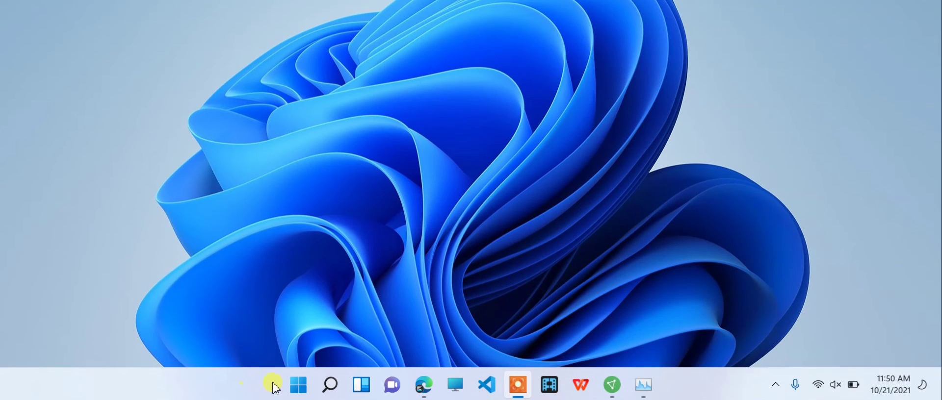
- Check the storage and cache entry in Subway Surf's app settings and uninstall the game
left_click(298, 385)
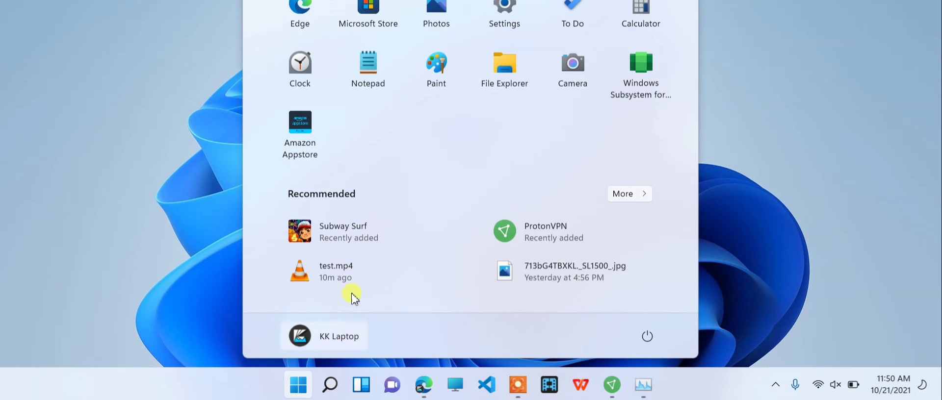
right_click(324, 238)
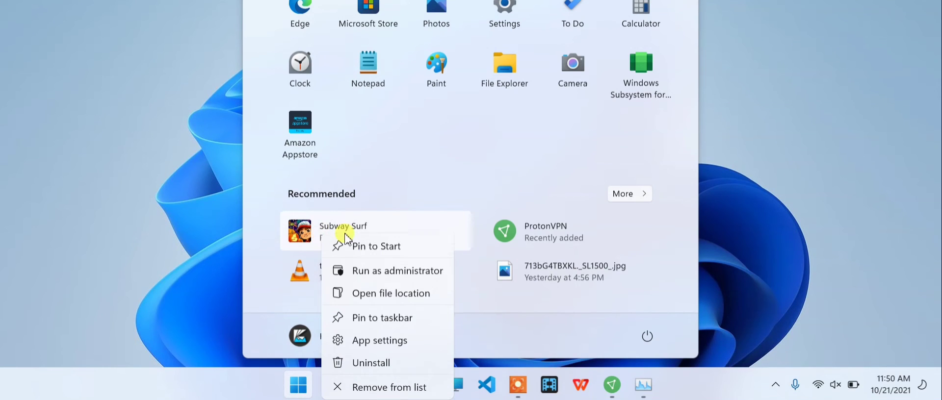
left_click(368, 344)
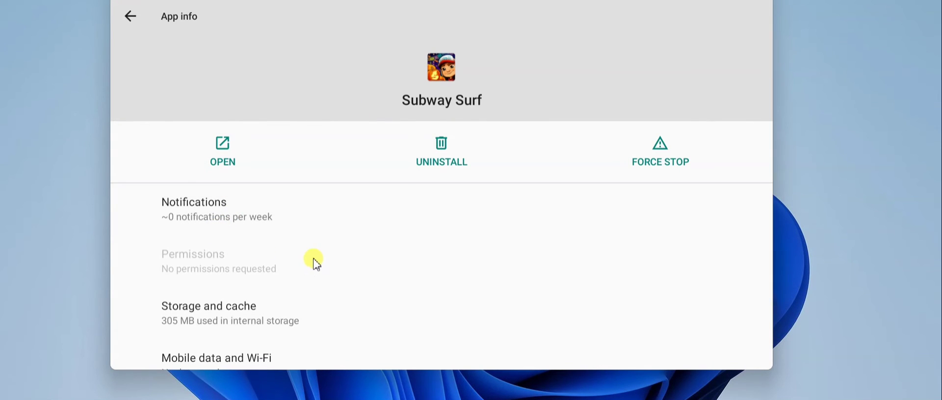
scroll(309, 271, "down", 3)
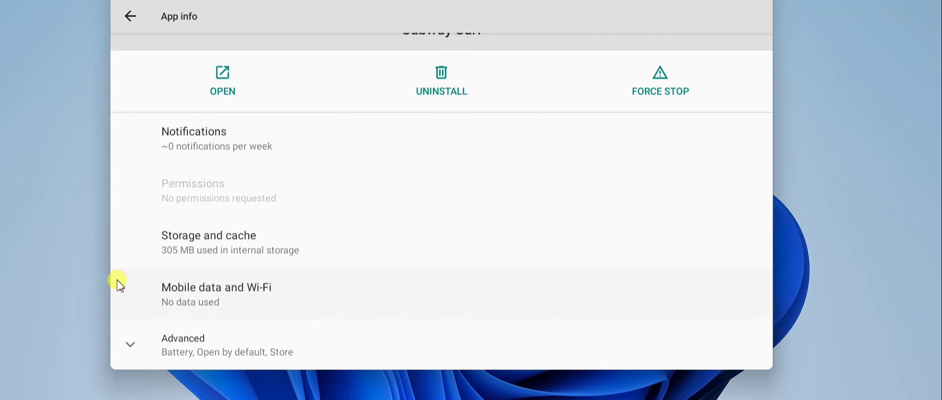
left_click(221, 255)
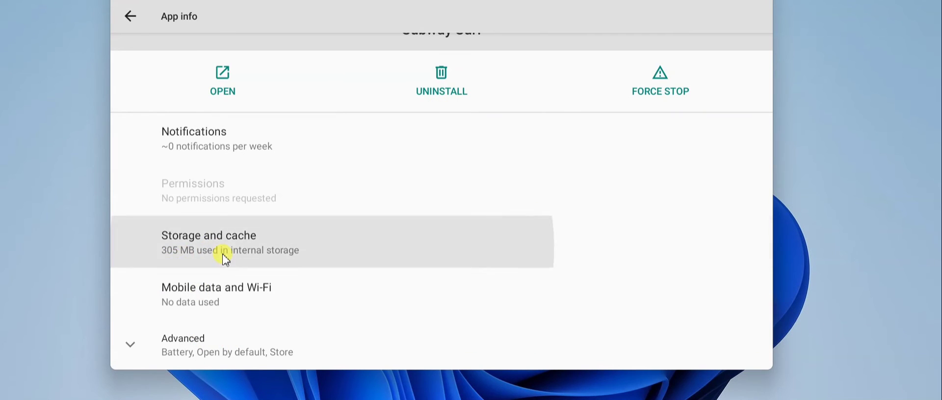
left_click(142, 17)
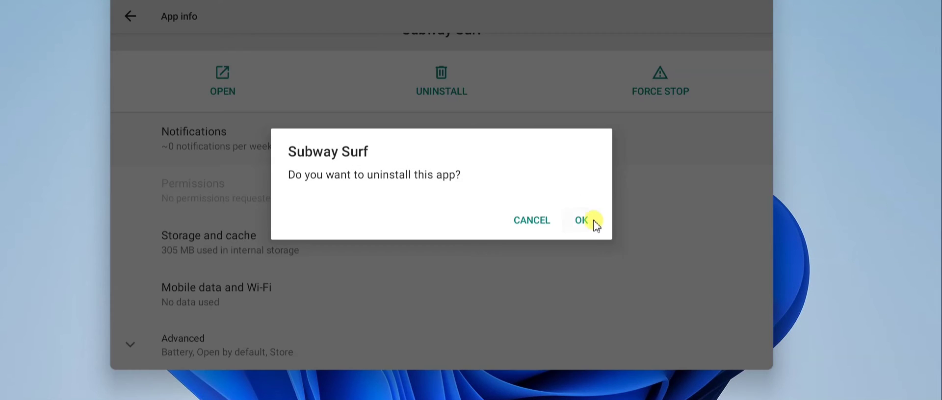
left_click(593, 219)
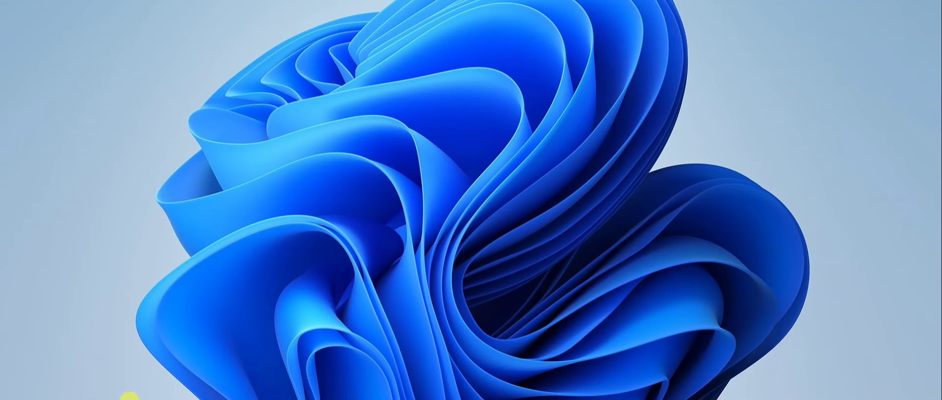
- Launch the Amazon Appstore, browse its catalogue and open the My Talking Tom 2 product page
left_click(297, 385)
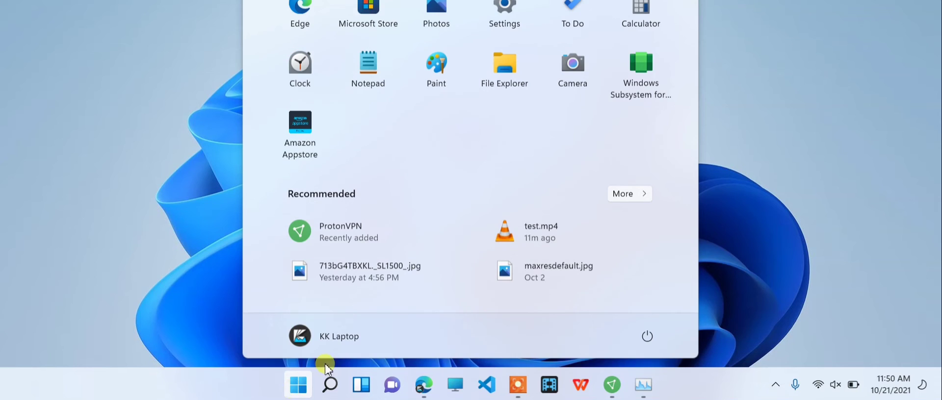
left_click(304, 140)
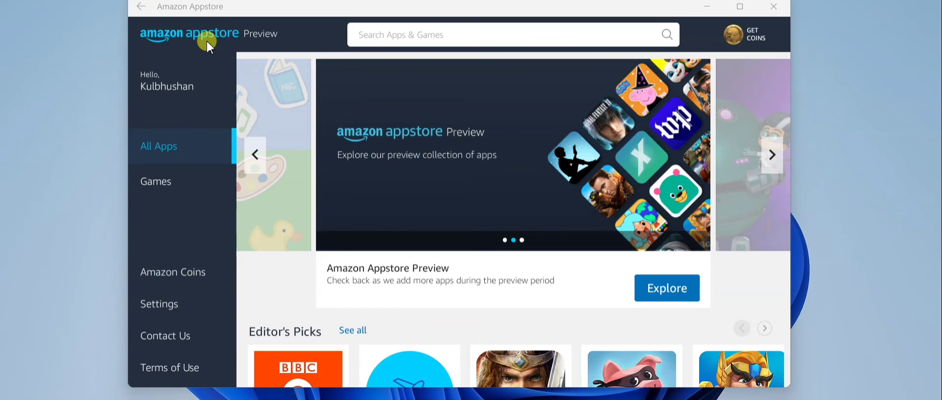
left_click_drag(214, 11, 217, 8)
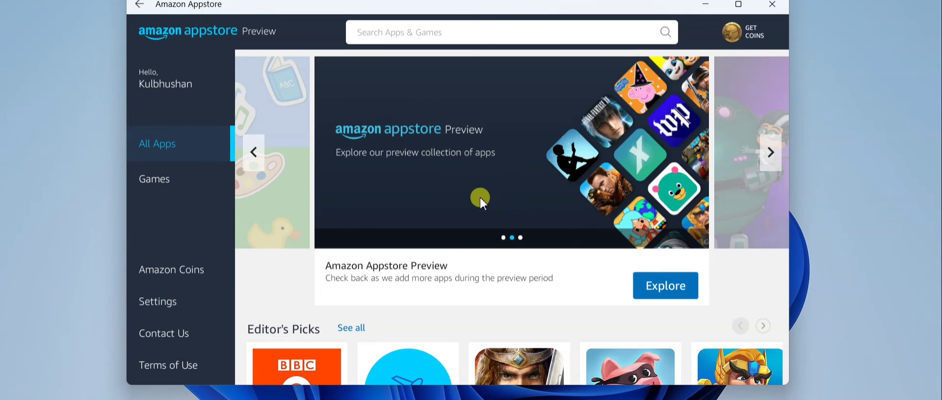
scroll(440, 221, "down", 6)
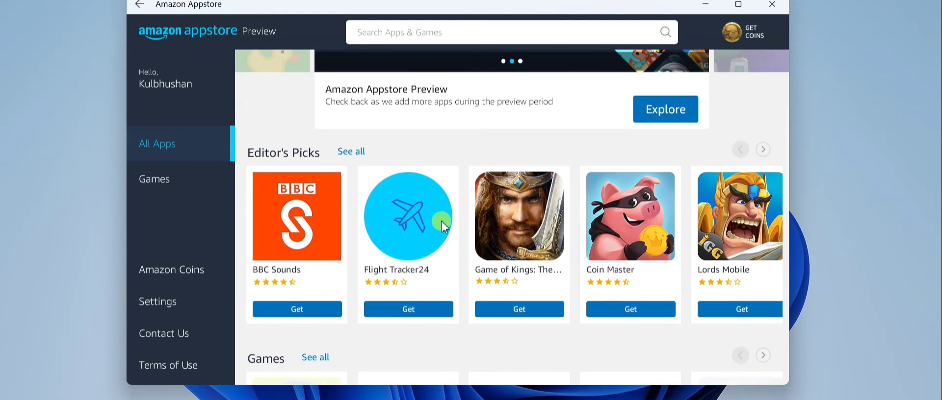
scroll(444, 225, "down", 6)
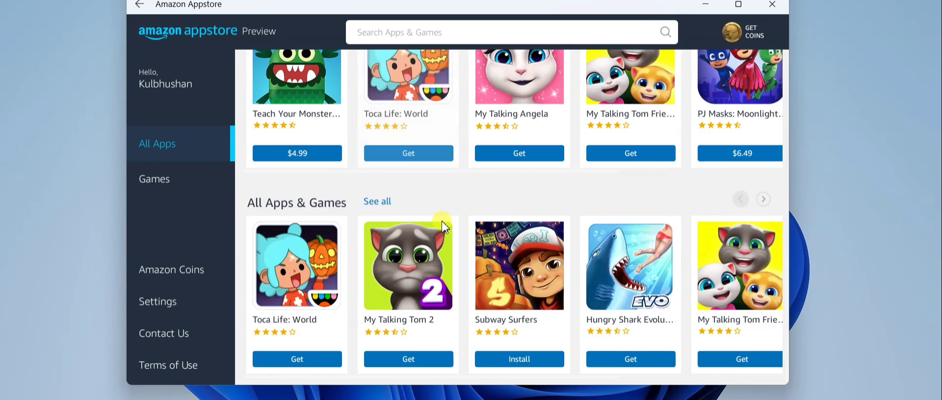
left_click(445, 225)
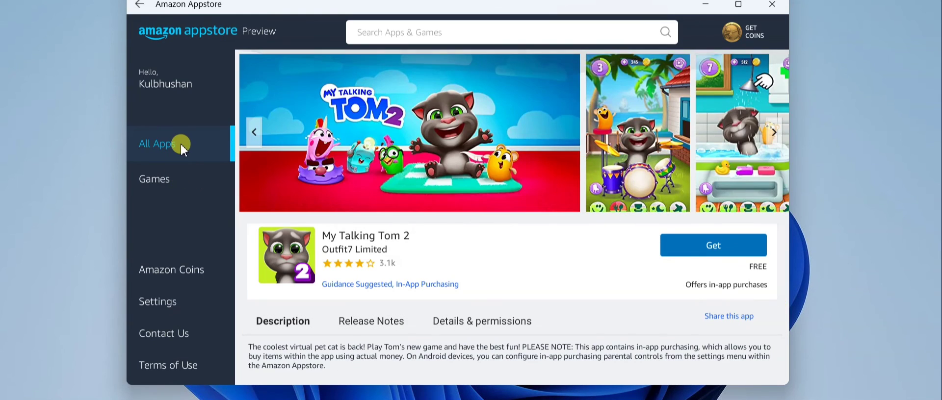
- Return to the full app catalogue and look through the Editor's Picks, Games and Kids sections
left_click(181, 145)
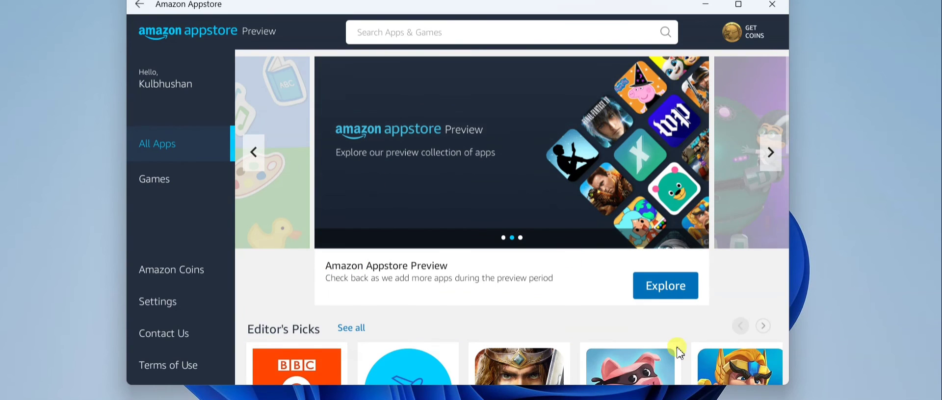
scroll(652, 336, "down", 1)
scroll(514, 321, "down", 1)
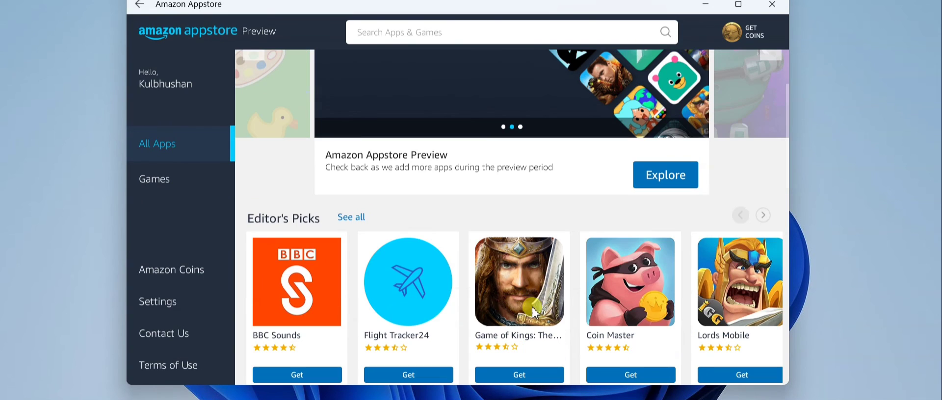
scroll(431, 288, "down", 2)
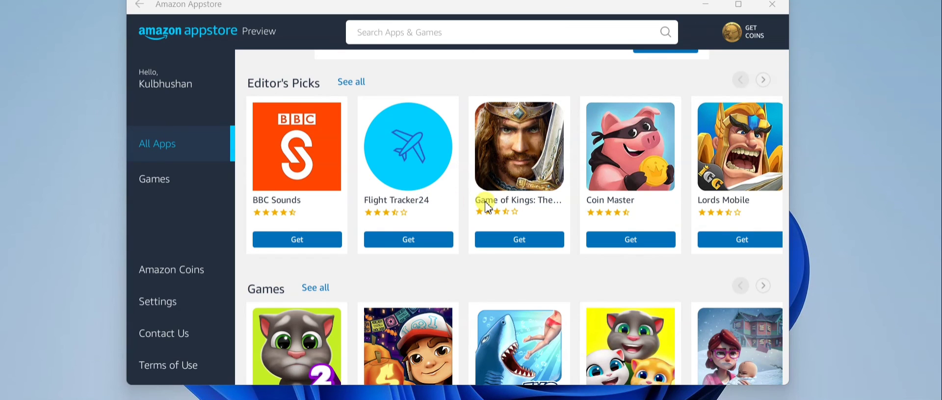
scroll(510, 215, "down", 2)
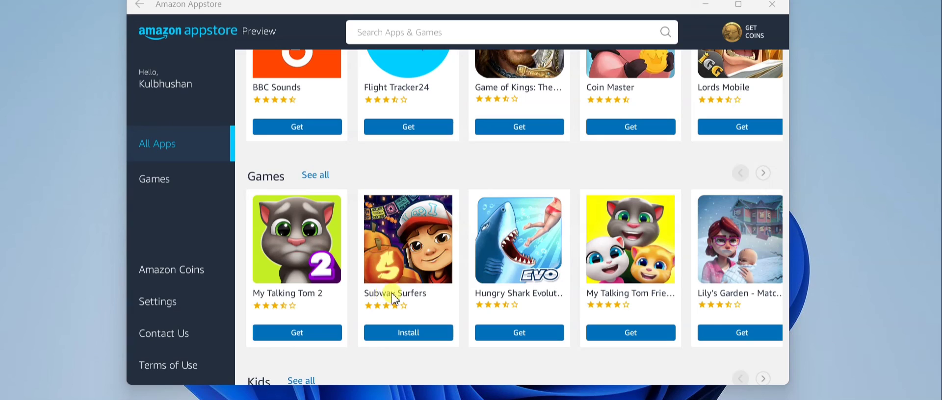
scroll(547, 272, "down", 3)
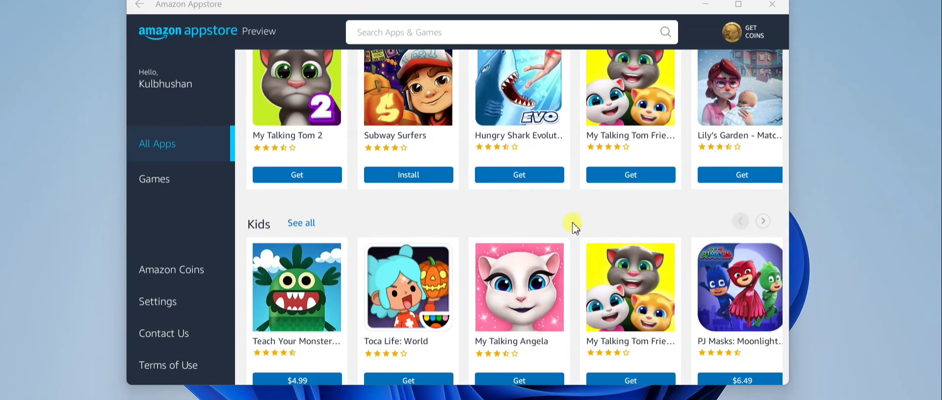